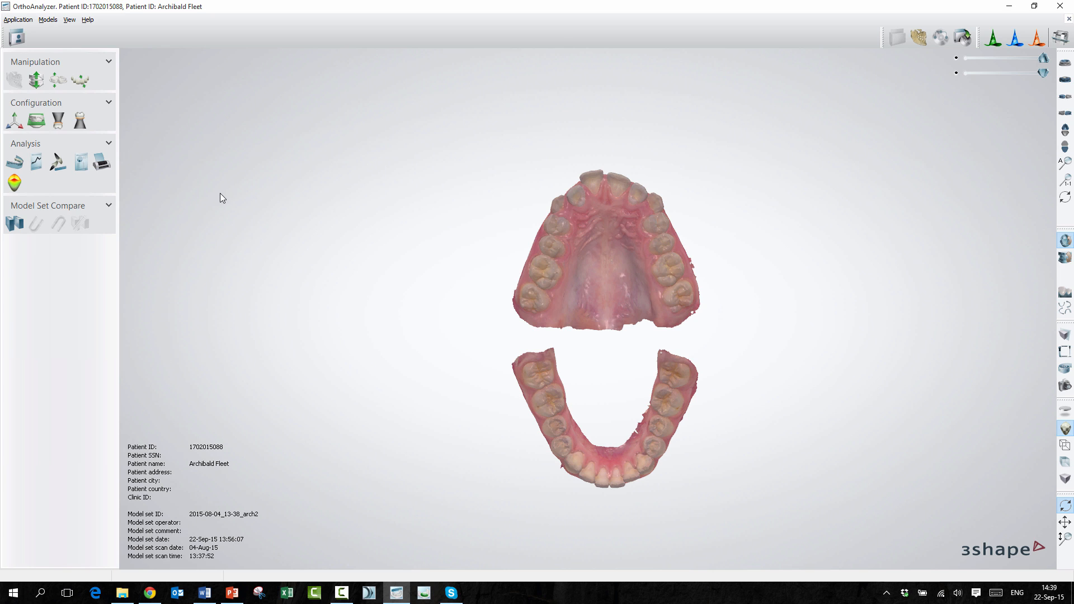
# Step: Start the dental arch analysis and add a new set of ideal arches, keeping the suggested date-and-time name
pyautogui.click(15, 163)
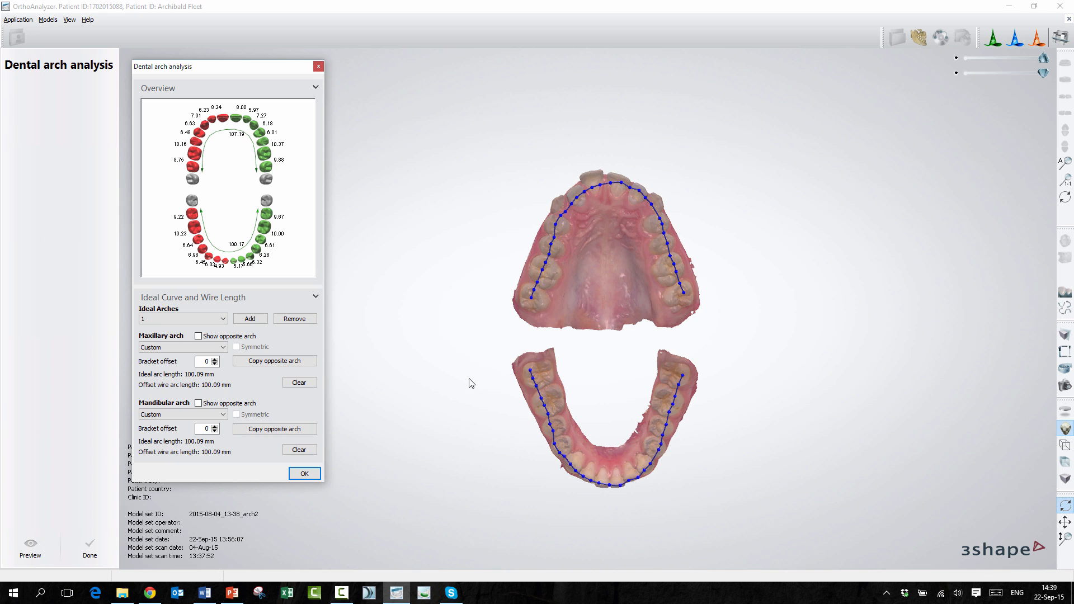
pyautogui.click(250, 319)
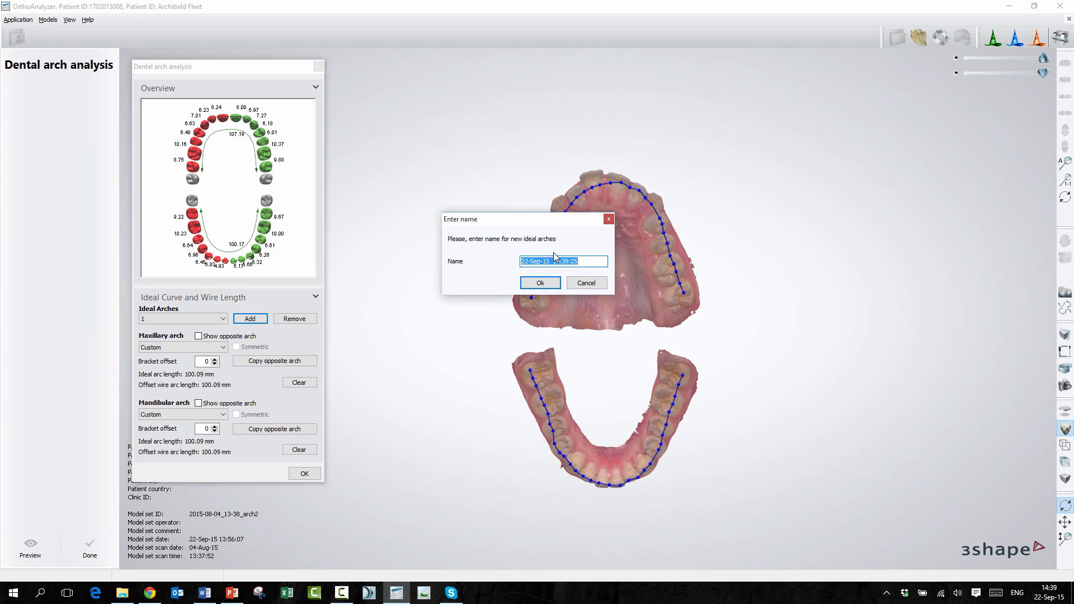
pyautogui.click(551, 284)
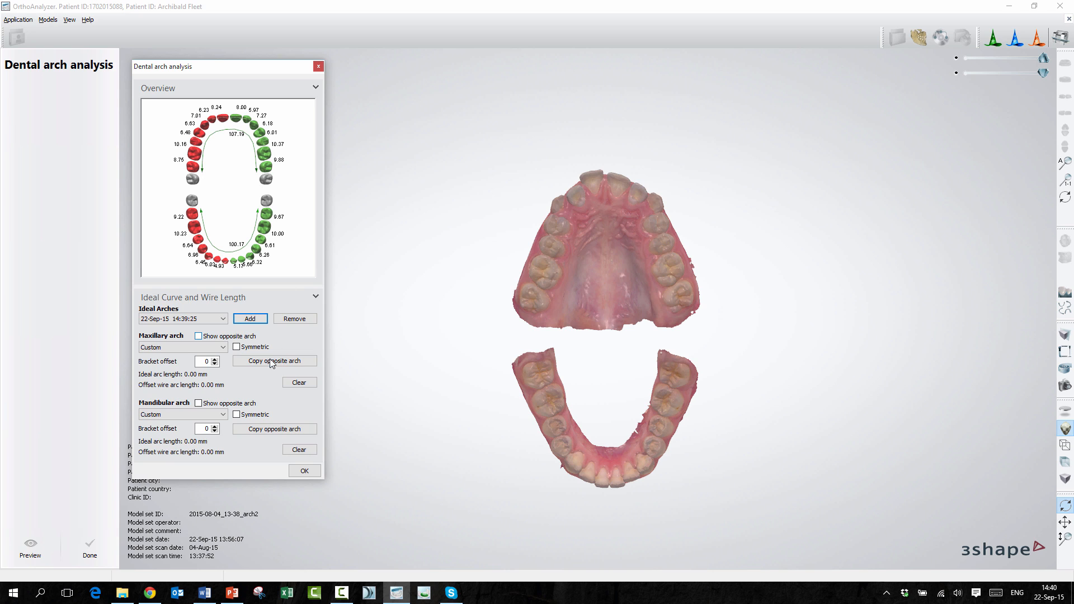
# Step: Draw a symmetric custom maxillary curve about 111 mm long from the last molar to the central incisors and copy it to the mandibular arch
pyautogui.click(223, 347)
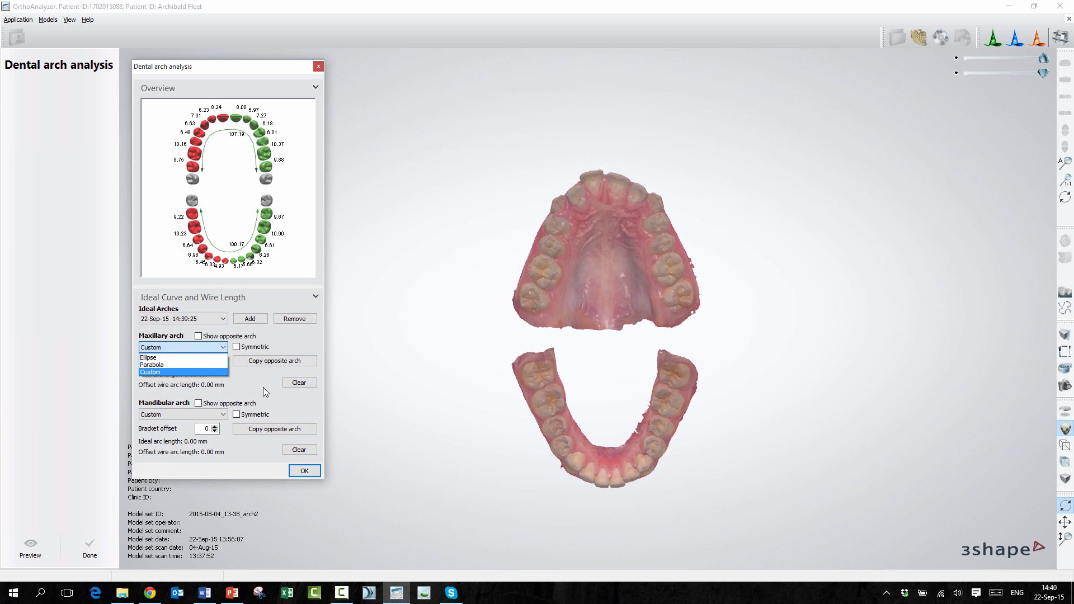
pyautogui.click(284, 339)
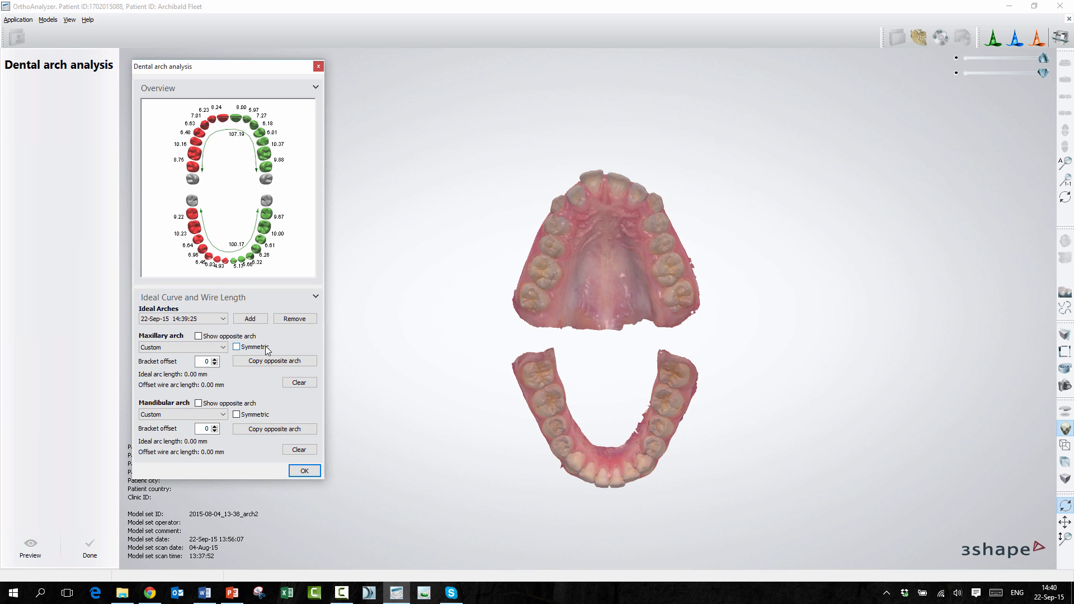
pyautogui.click(235, 348)
pyautogui.click(531, 305)
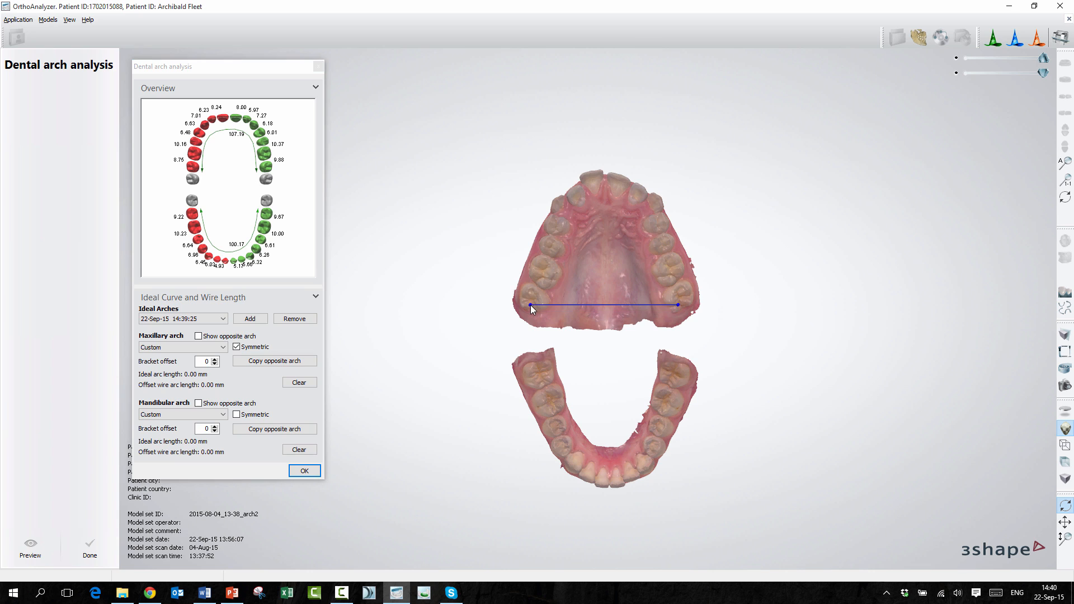
pyautogui.click(539, 267)
pyautogui.click(545, 240)
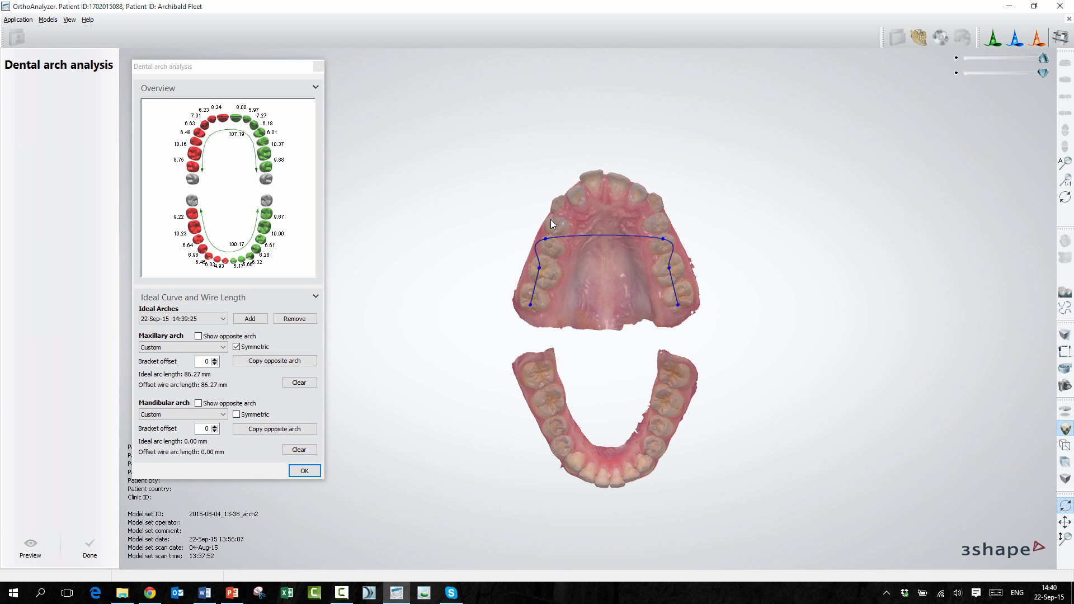
pyautogui.click(554, 211)
pyautogui.click(573, 187)
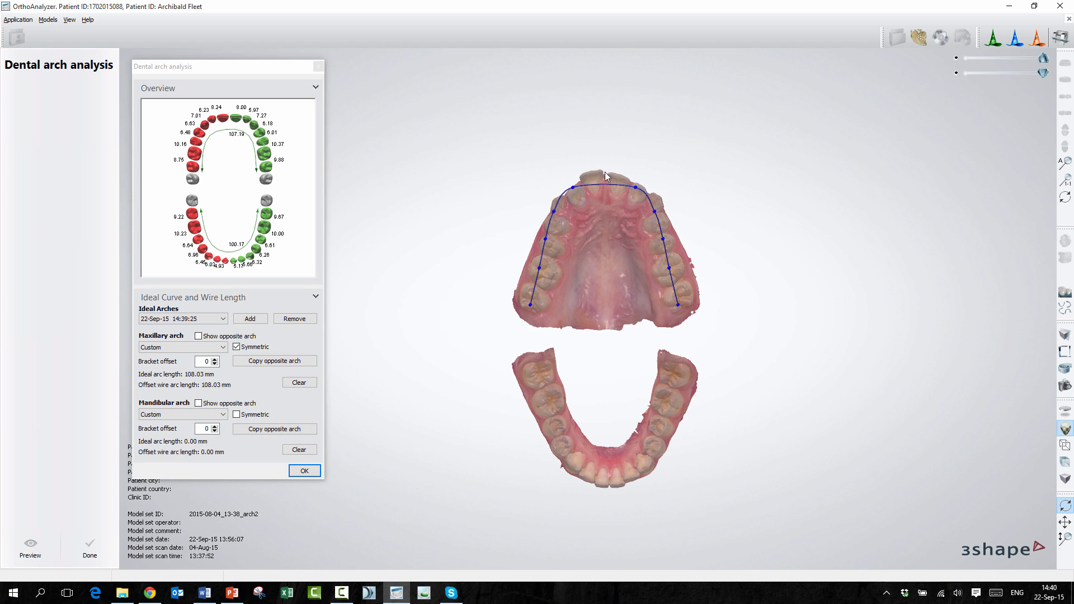
pyautogui.click(603, 173)
pyautogui.click(270, 429)
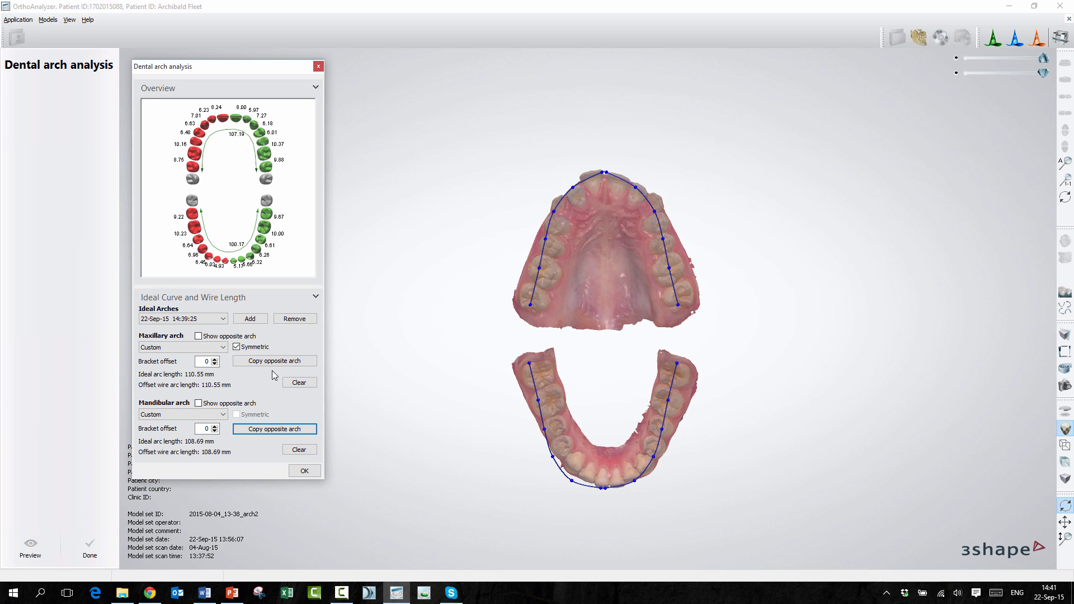
# Step: Add another set of ideal arches named 11
pyautogui.click(253, 320)
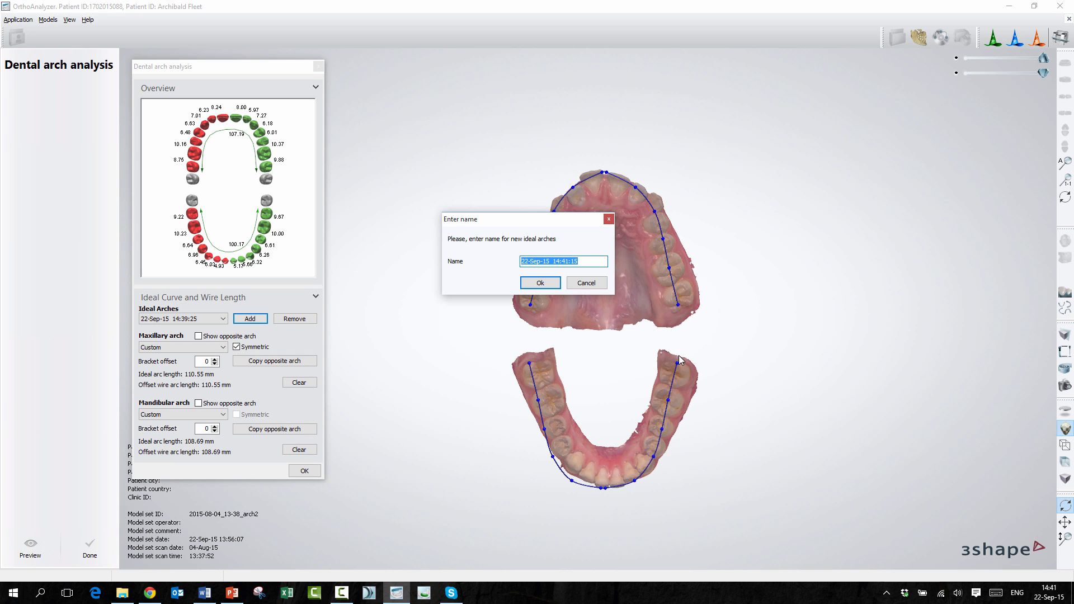
pyautogui.write('11')
pyautogui.click(533, 284)
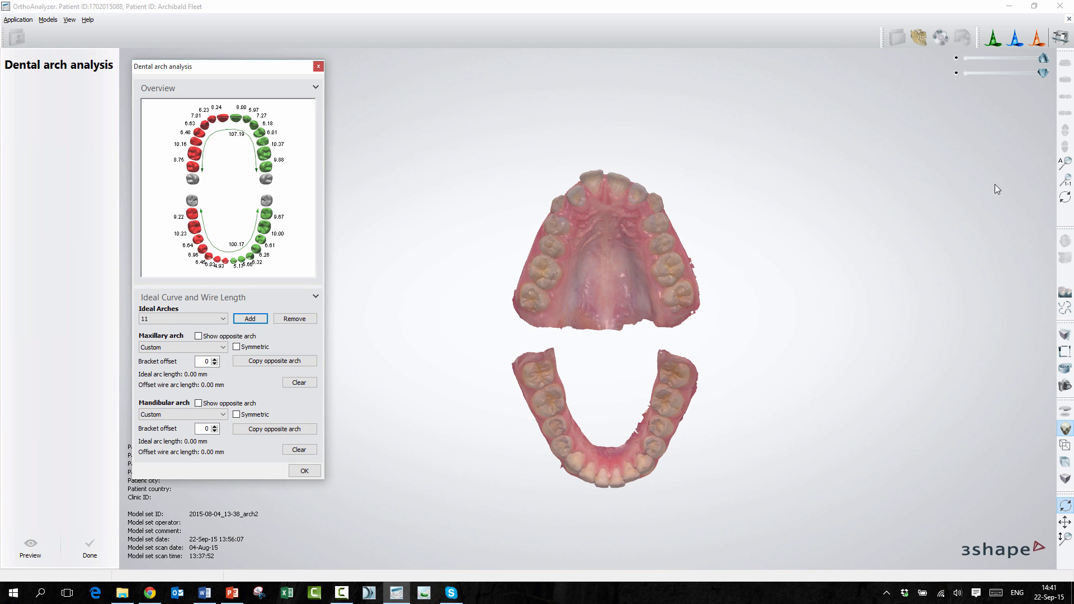
# Step: Calibrate the real scale view by shortening the on-screen 50 mm ruler, and turn the real scale view off
pyautogui.click(1065, 179)
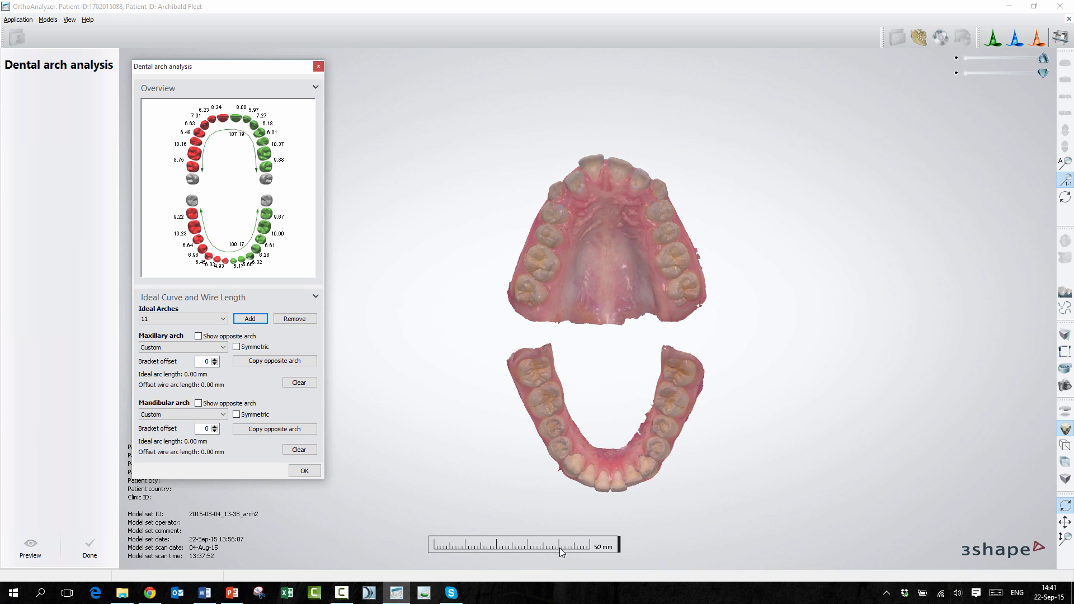
pyautogui.moveTo(618, 541)
pyautogui.mouseDown()
pyautogui.moveTo(609, 539)
pyautogui.moveTo(630, 541)
pyautogui.moveTo(597, 544)
pyautogui.moveTo(631, 543)
pyautogui.moveTo(609, 545)
pyautogui.mouseUp()
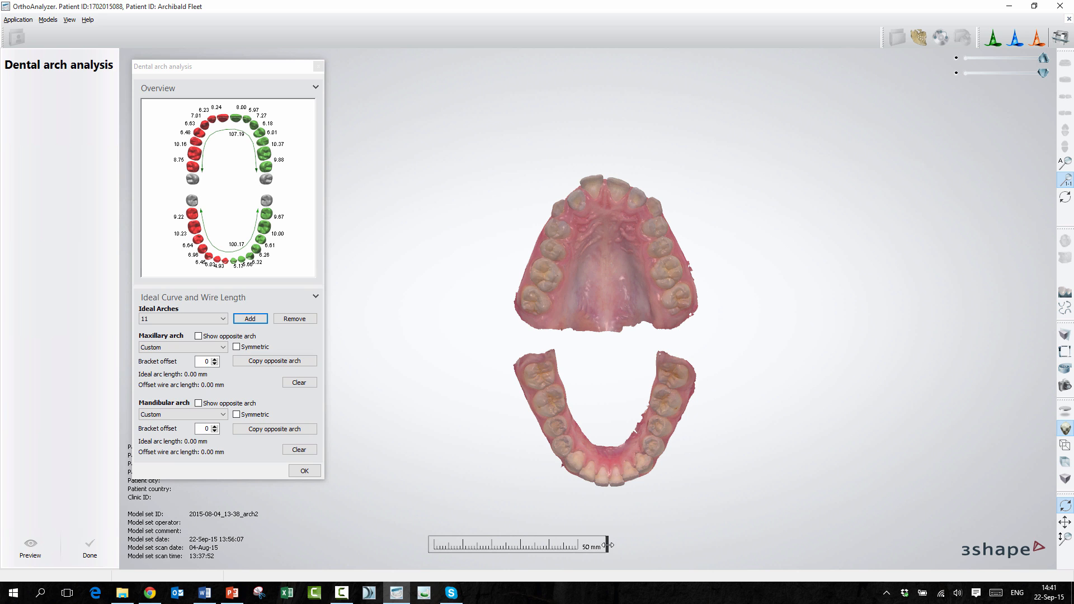
pyautogui.moveTo(608, 545); pyautogui.dragTo(593, 551)
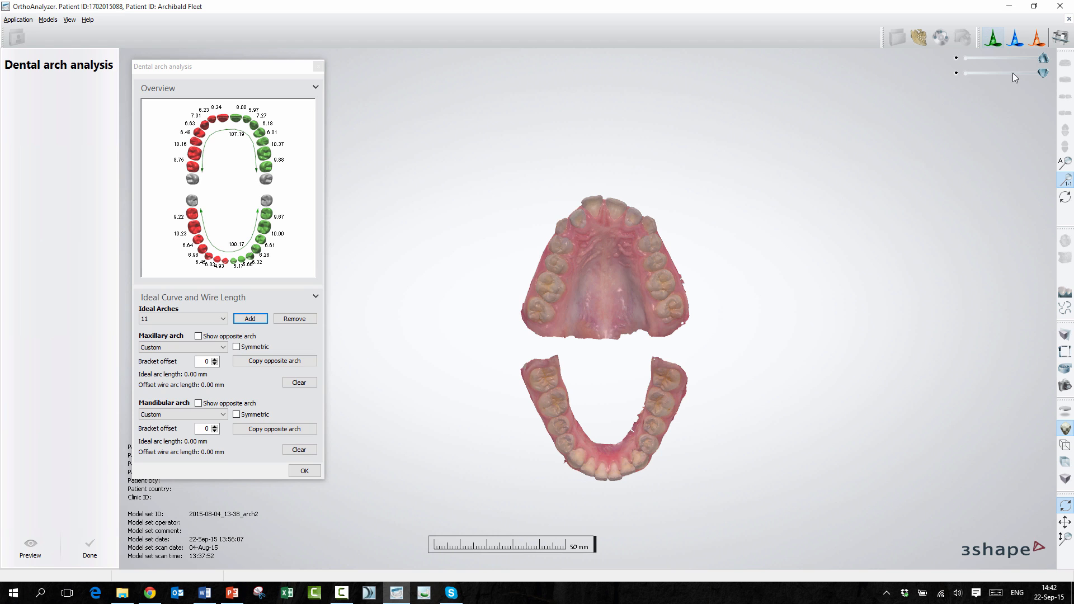
pyautogui.click(1065, 180)
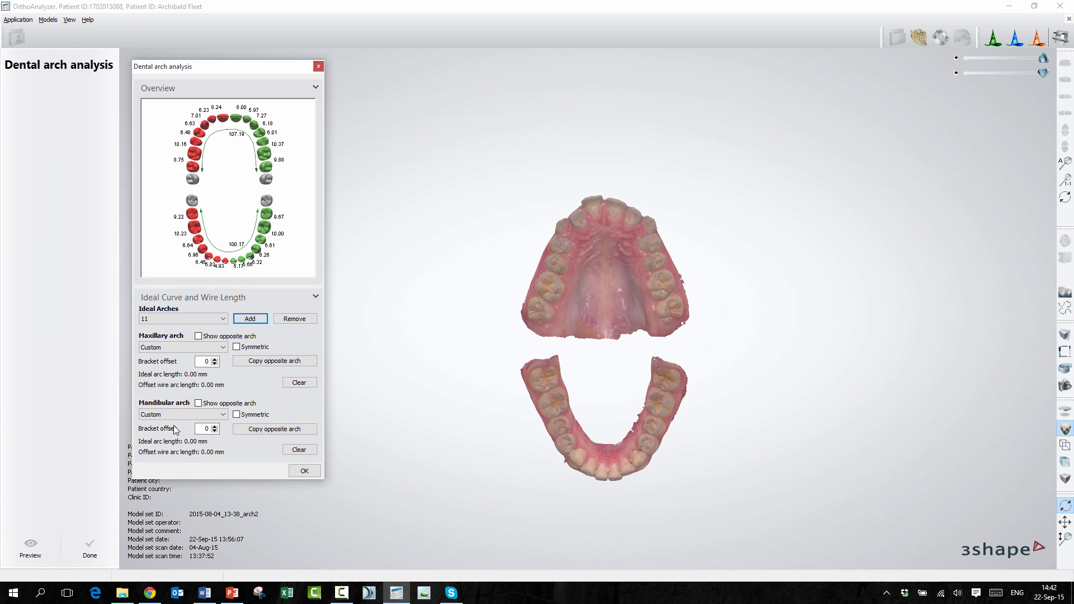
# Step: Create an Ellipse mandibular arch about 102 mm long from the last molar to the central incisors and copy it to the maxillary arch
pyautogui.click(236, 415)
pyautogui.click(223, 414)
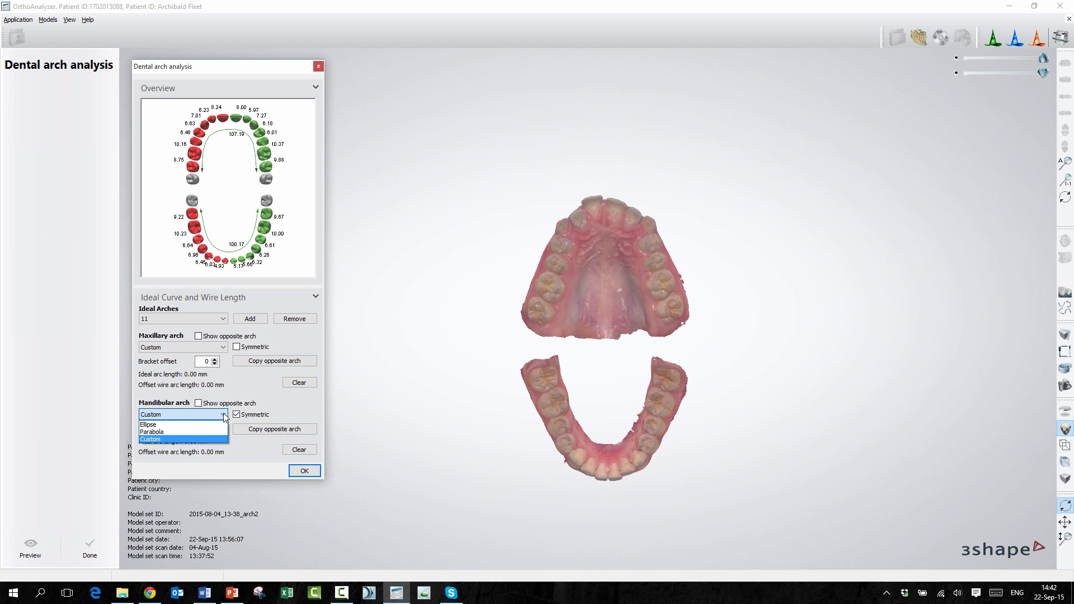
pyautogui.click(216, 424)
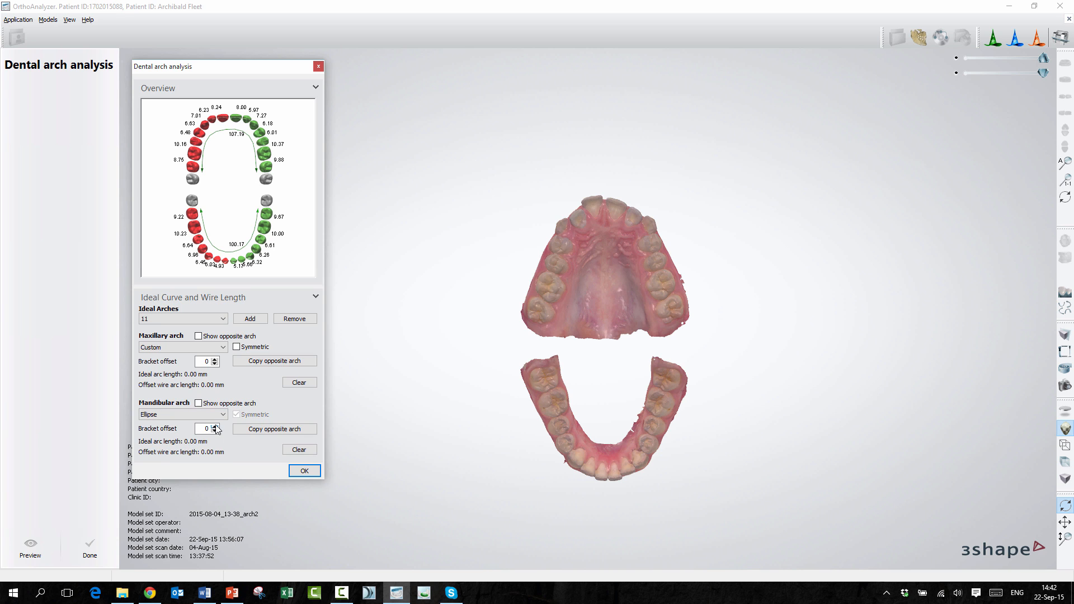
pyautogui.scroll(3, 539, 376)
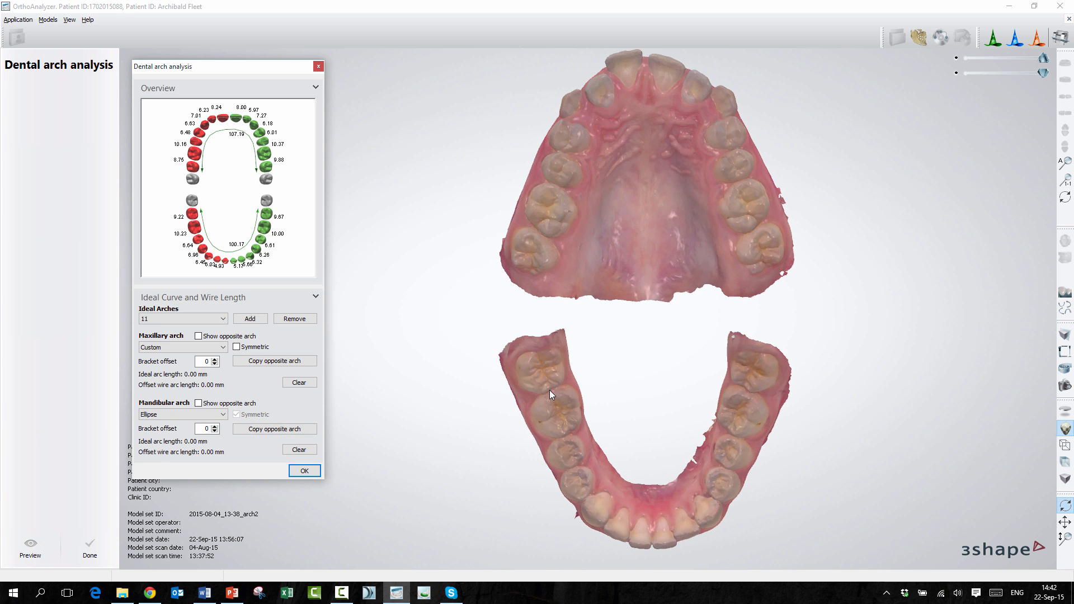
pyautogui.click(539, 358)
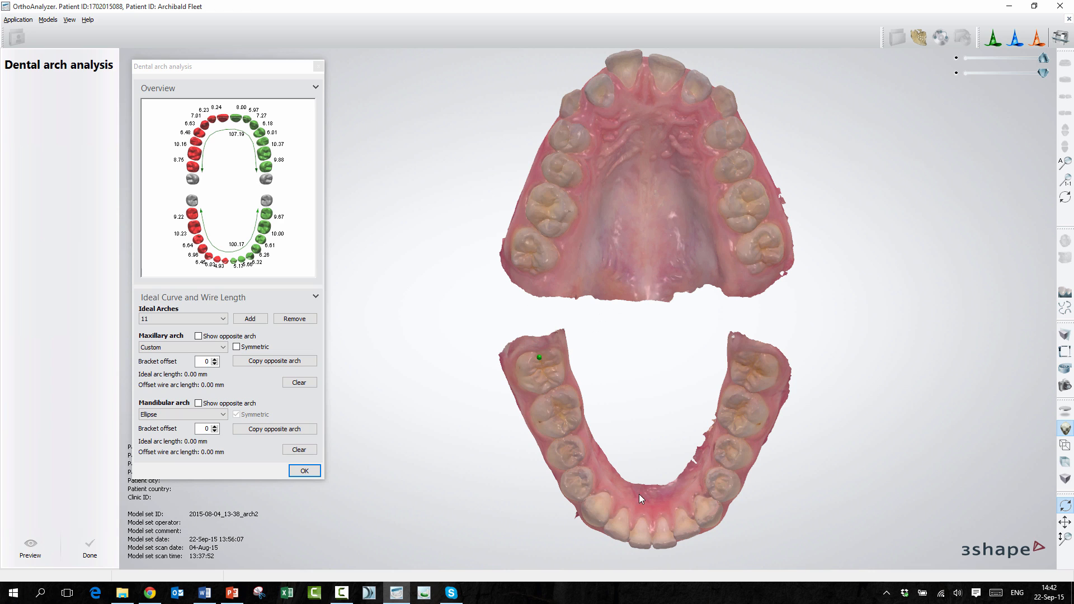
pyautogui.click(647, 543)
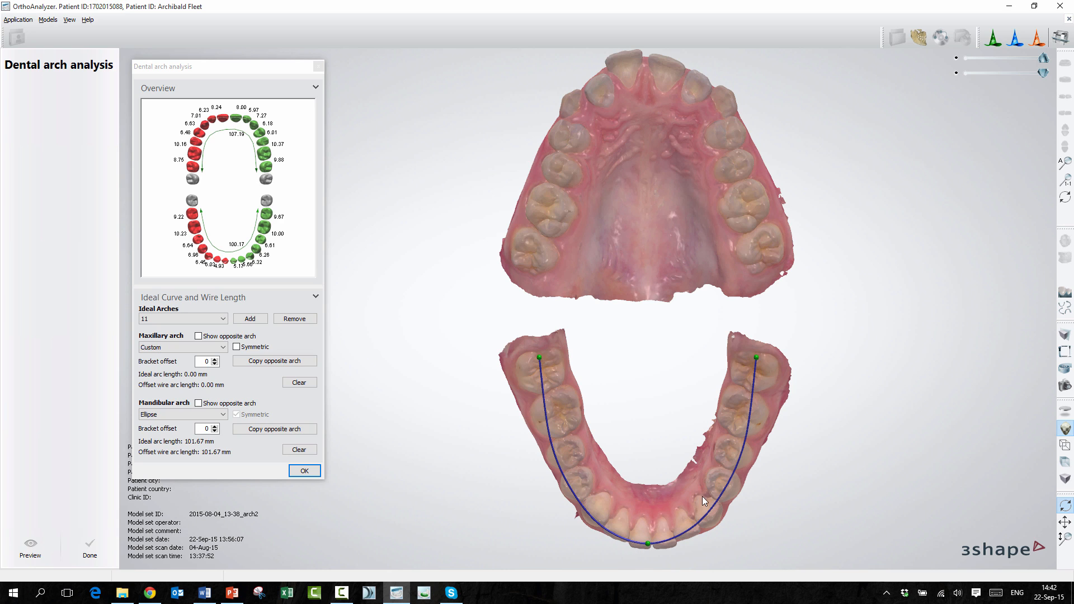
pyautogui.click(274, 360)
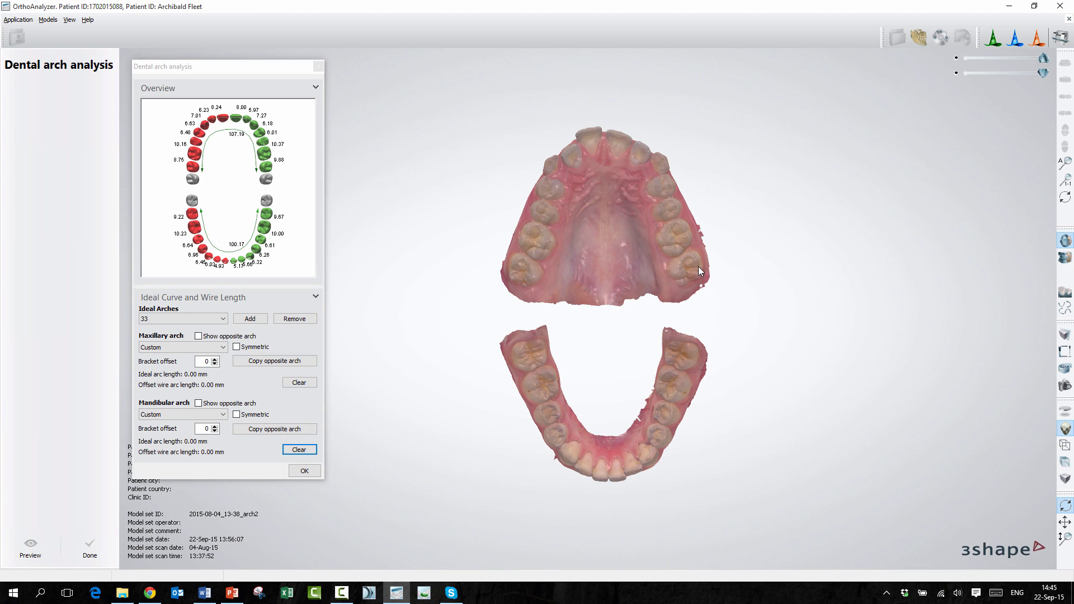
# Step: Open the 2D cross section on the saved plane arch1 and flip its 2D overlay so the European template lies over the lower arch
pyautogui.click(1064, 336)
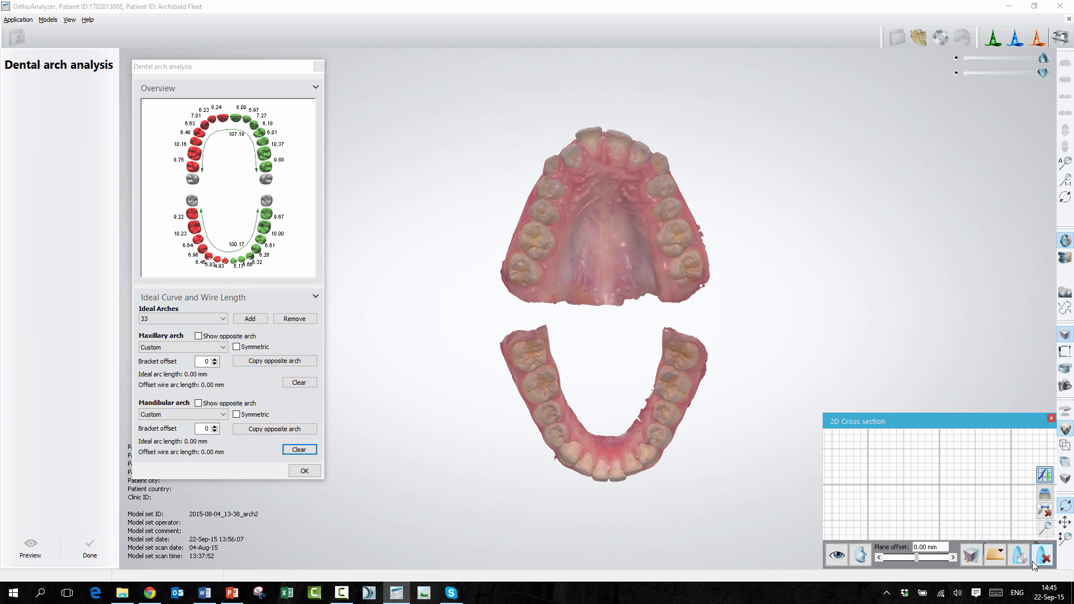
pyautogui.click(996, 557)
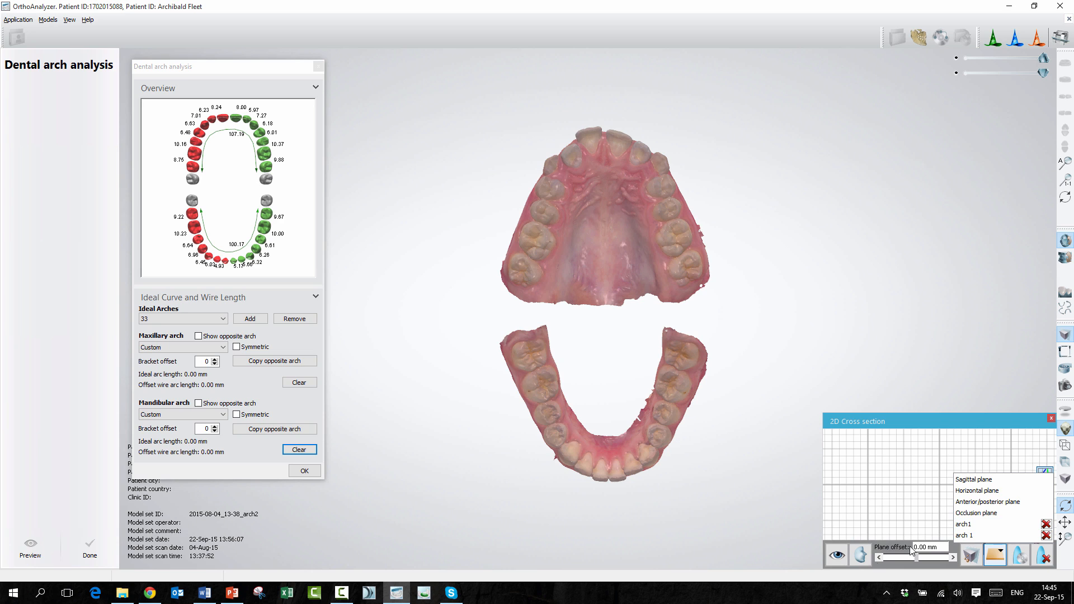
pyautogui.click(976, 523)
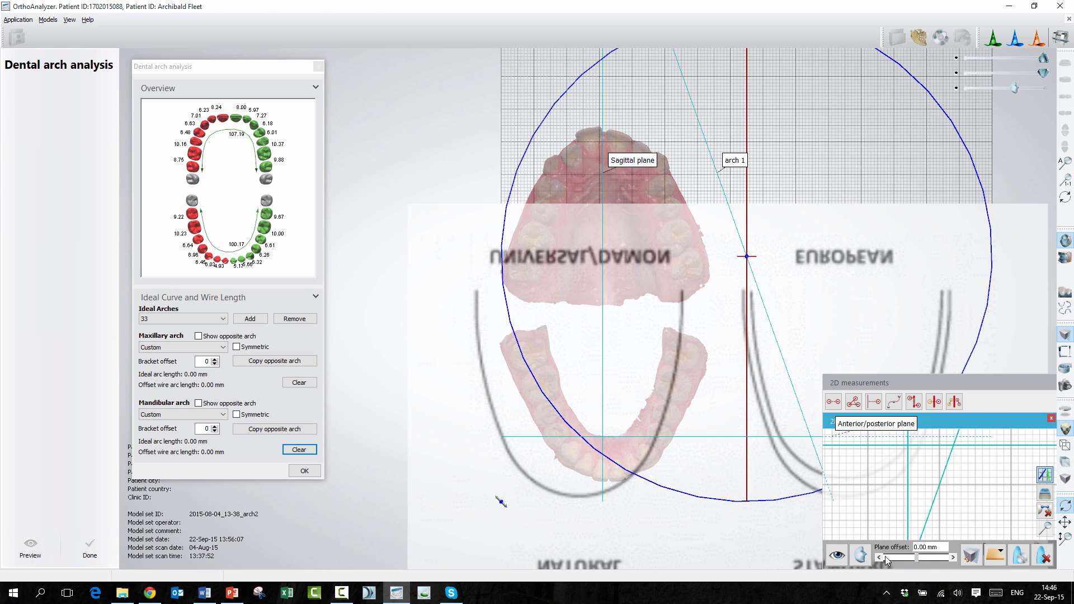
pyautogui.click(860, 558)
pyautogui.click(905, 531)
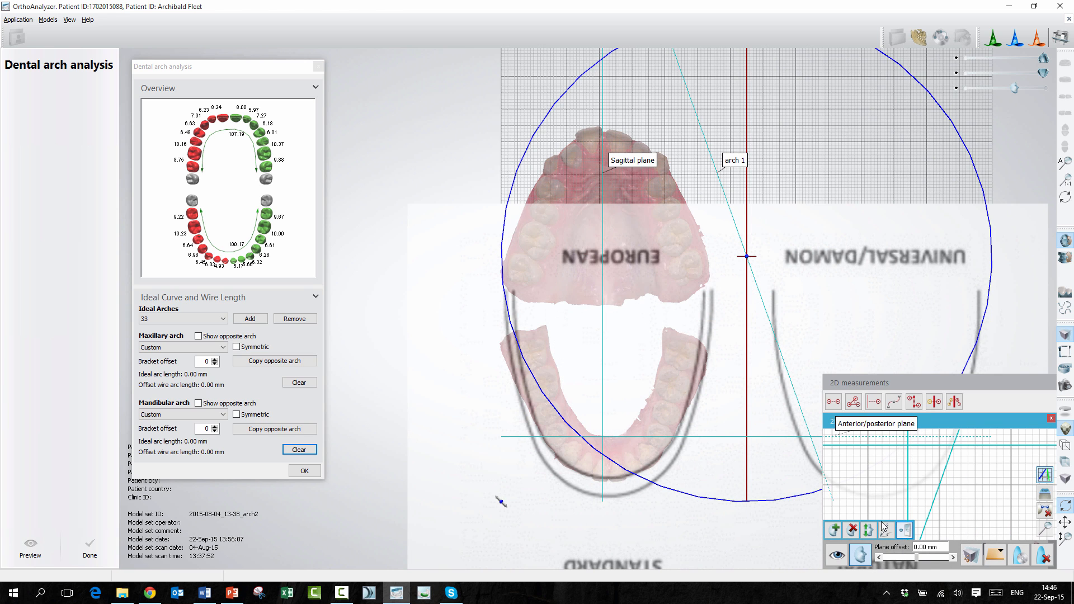
pyautogui.scroll(-2, 711, 336)
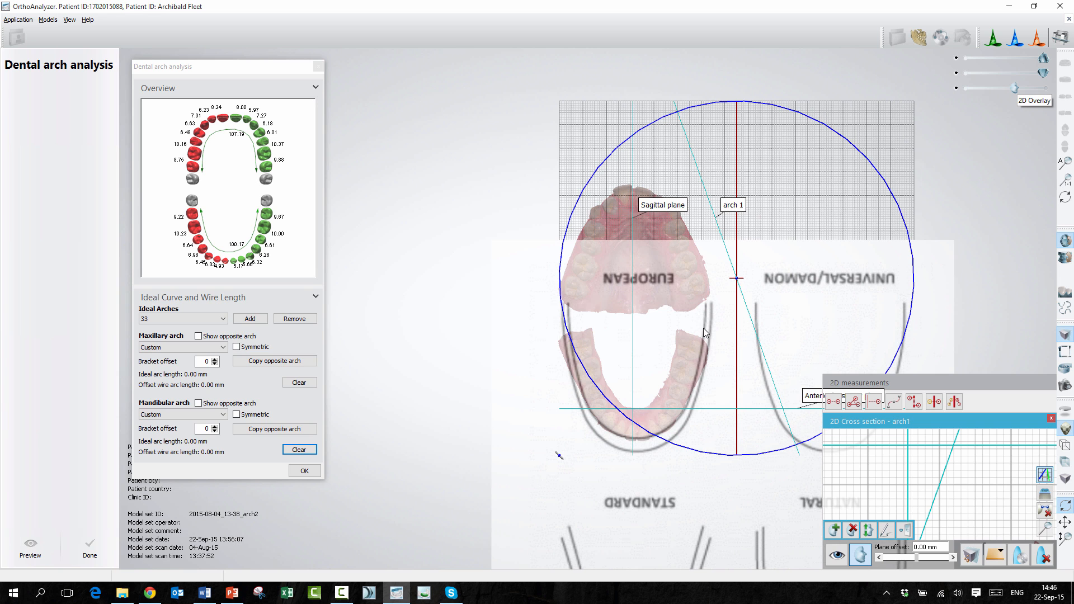
pyautogui.scroll(2, 694, 348)
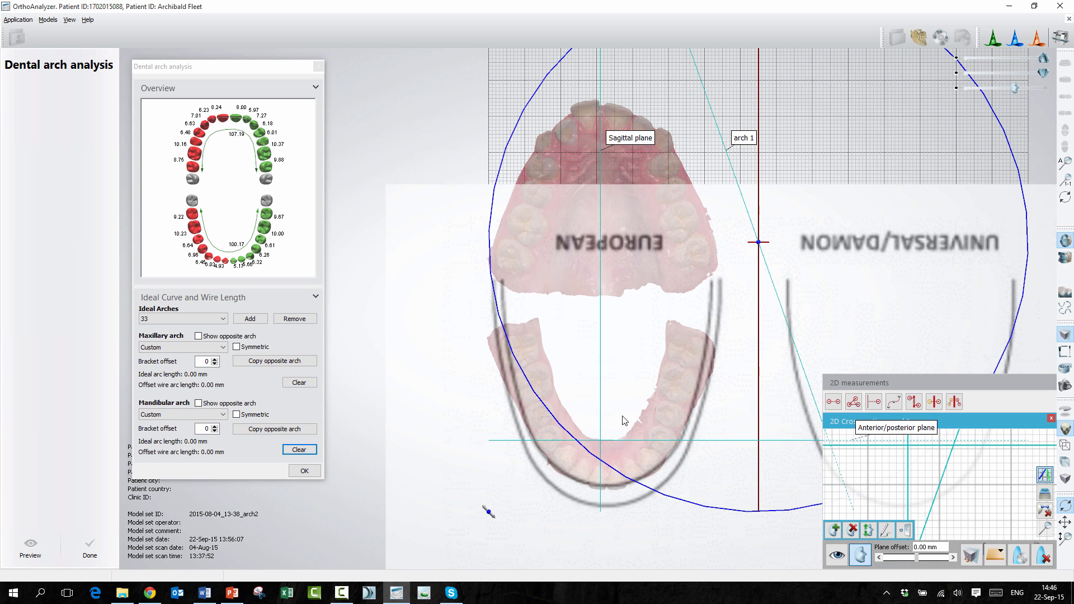
# Step: Add another set of ideal arches named 44
pyautogui.click(246, 320)
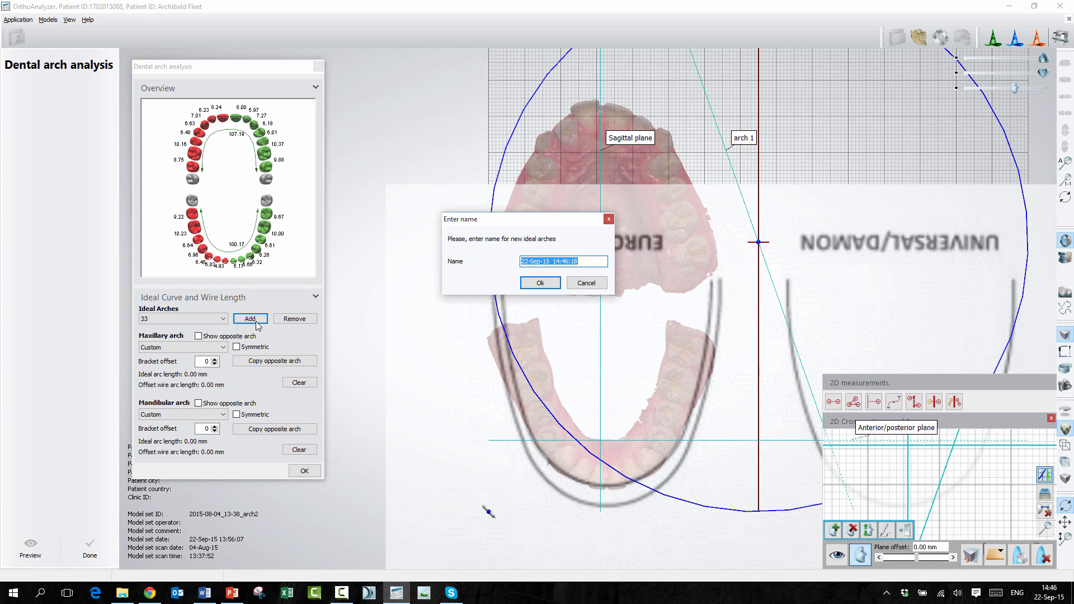
pyautogui.write('44')
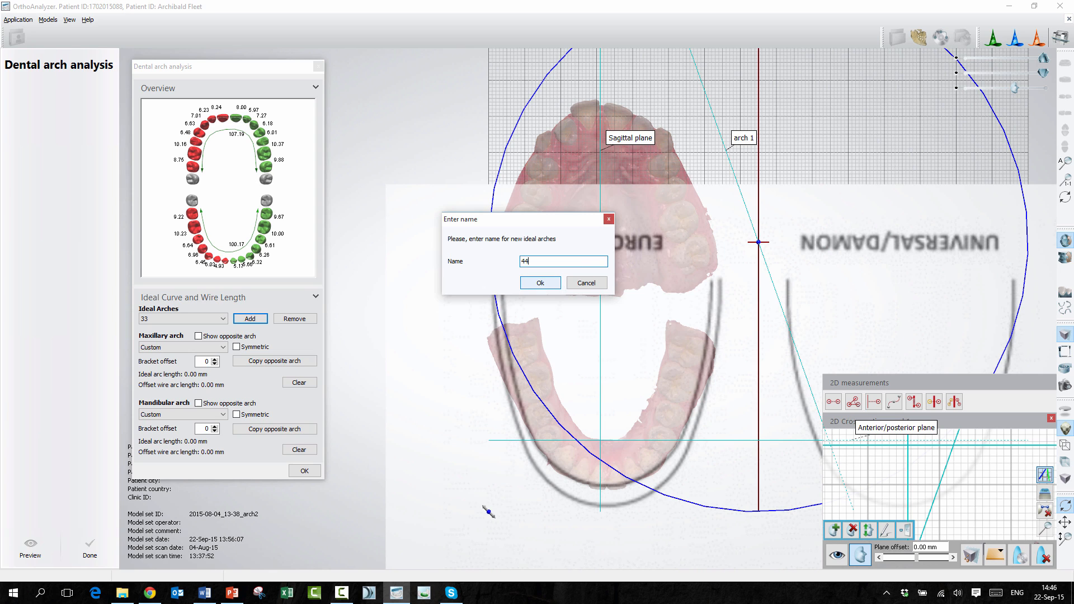
pyautogui.click(553, 285)
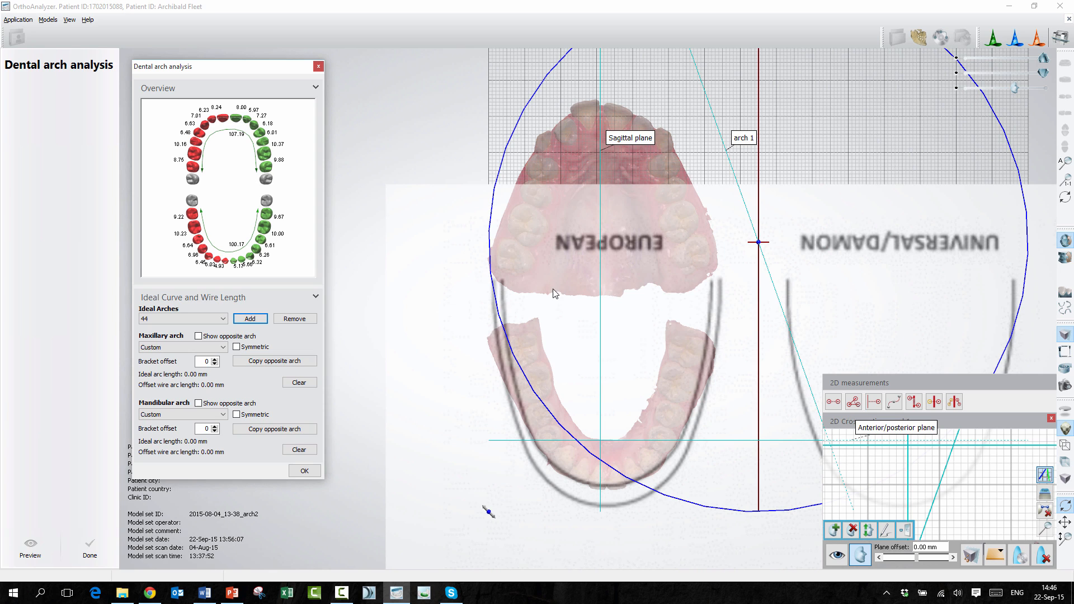
# Step: Trace the European template's inner line with a nine-point custom mandibular curve about 105 mm long, and close the 2D cross section
pyautogui.click(508, 339)
pyautogui.click(512, 377)
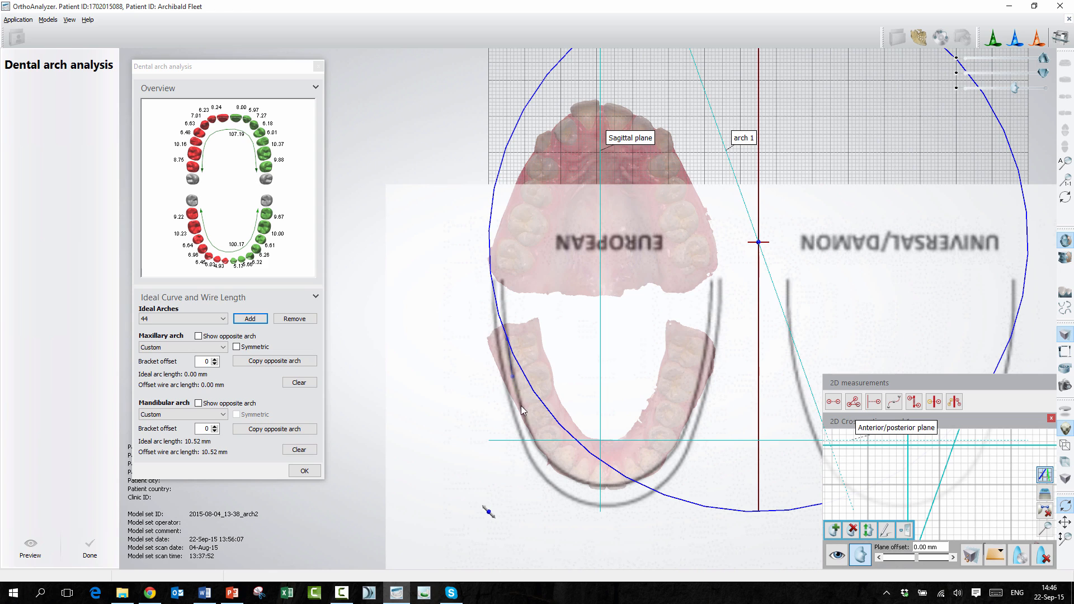
pyautogui.click(529, 428)
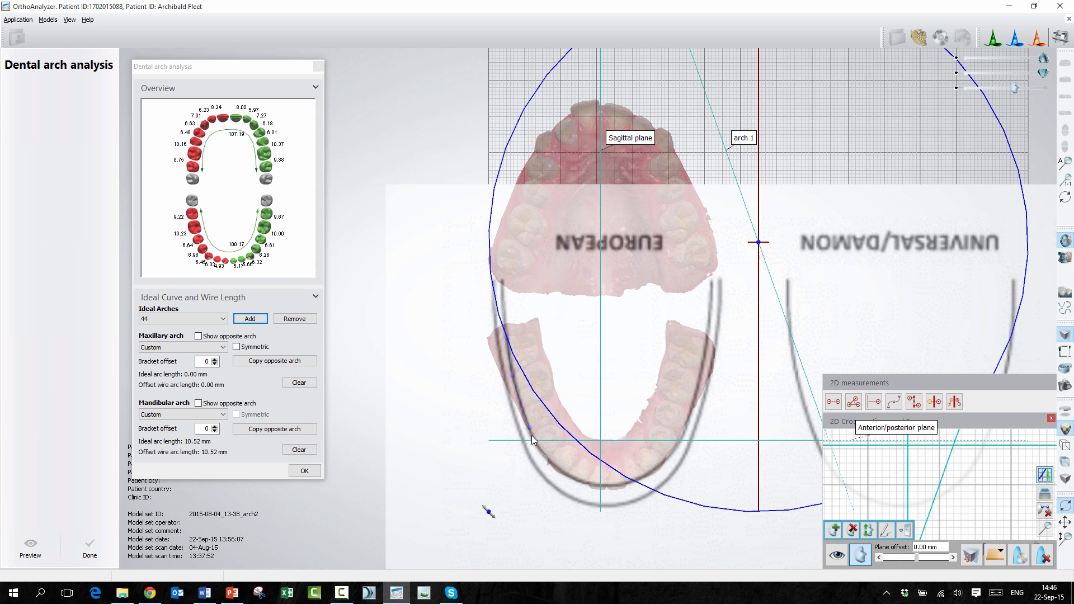
pyautogui.click(559, 469)
pyautogui.click(614, 483)
pyautogui.click(642, 477)
pyautogui.click(676, 447)
pyautogui.click(701, 377)
pyautogui.click(704, 350)
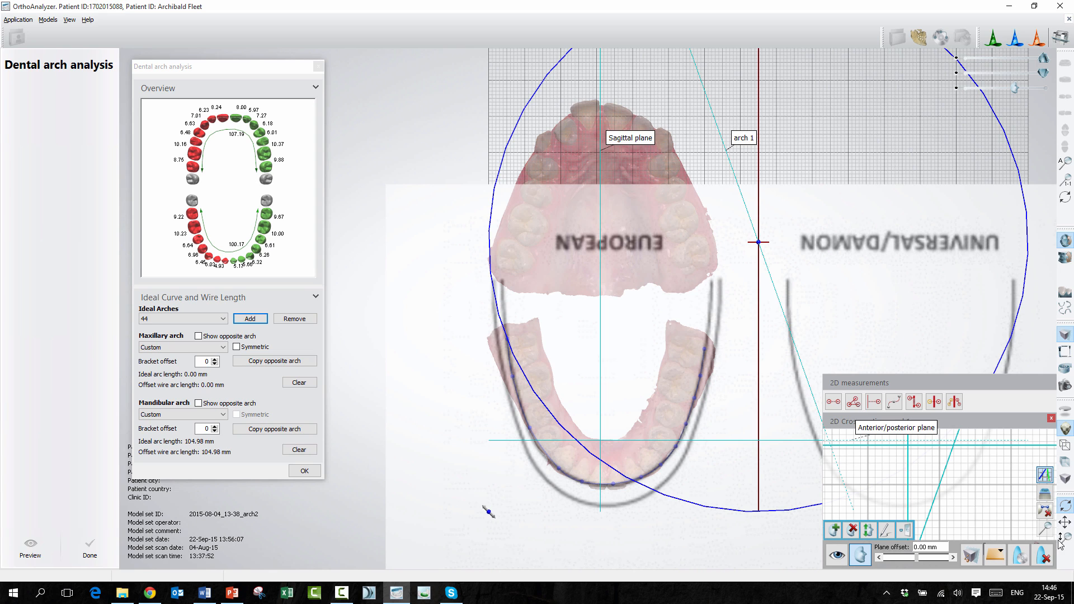
pyautogui.click(1065, 336)
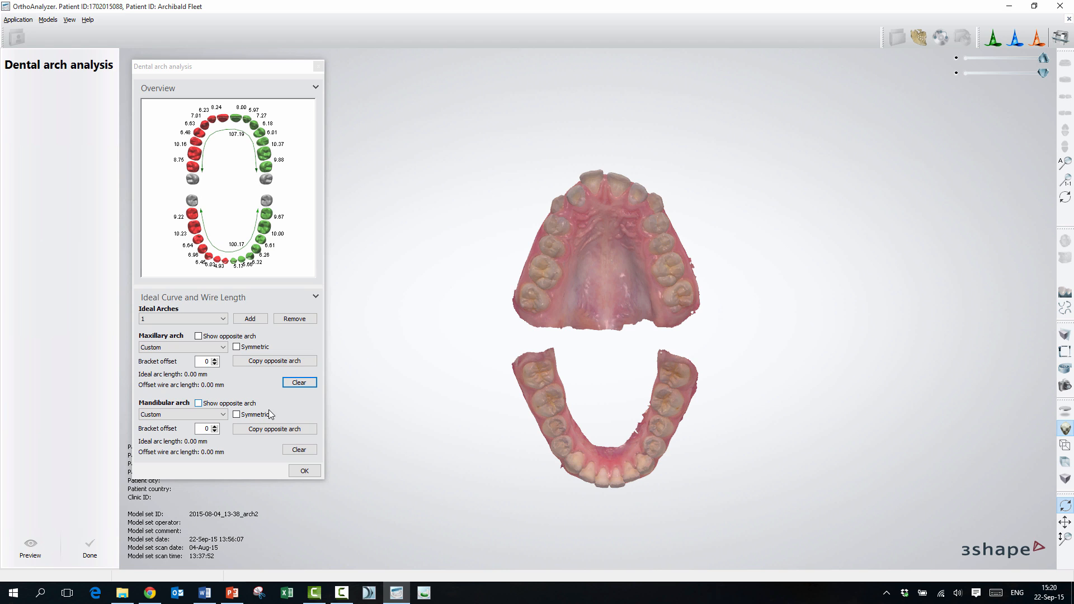
# Step: Add another set of ideal arches named 55
pyautogui.click(253, 320)
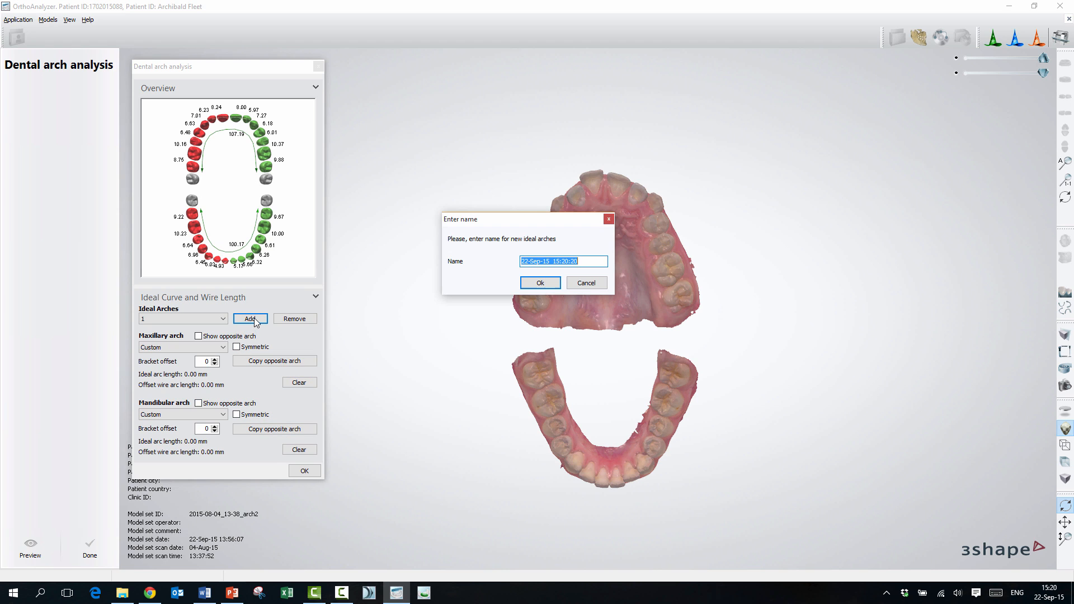
pyautogui.write('55')
pyautogui.click(538, 285)
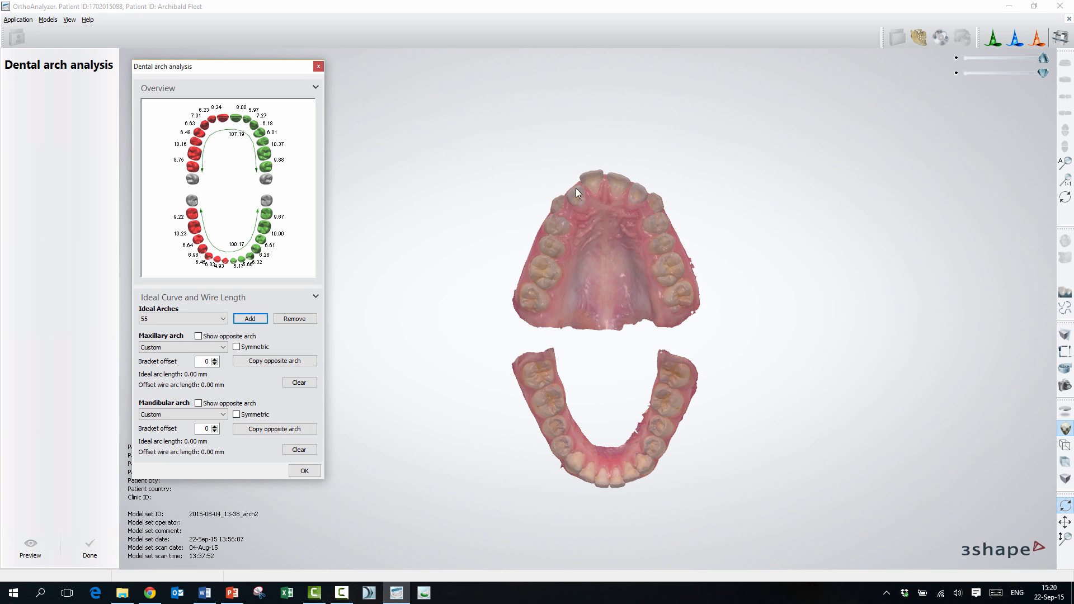
# Step: Draw a custom mandibular curve about 99 mm long between the last molars, copy it to the maxillary arch and finish the analysis
pyautogui.click(532, 370)
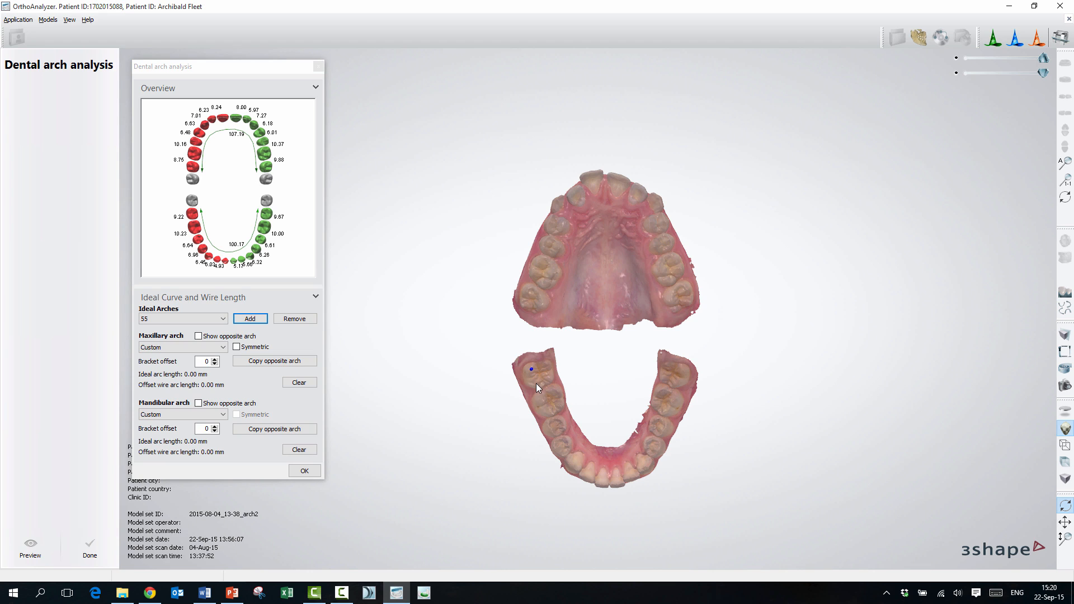
pyautogui.click(547, 414)
pyautogui.click(560, 455)
pyautogui.click(585, 475)
pyautogui.click(629, 480)
pyautogui.click(646, 470)
pyautogui.click(660, 449)
pyautogui.click(671, 418)
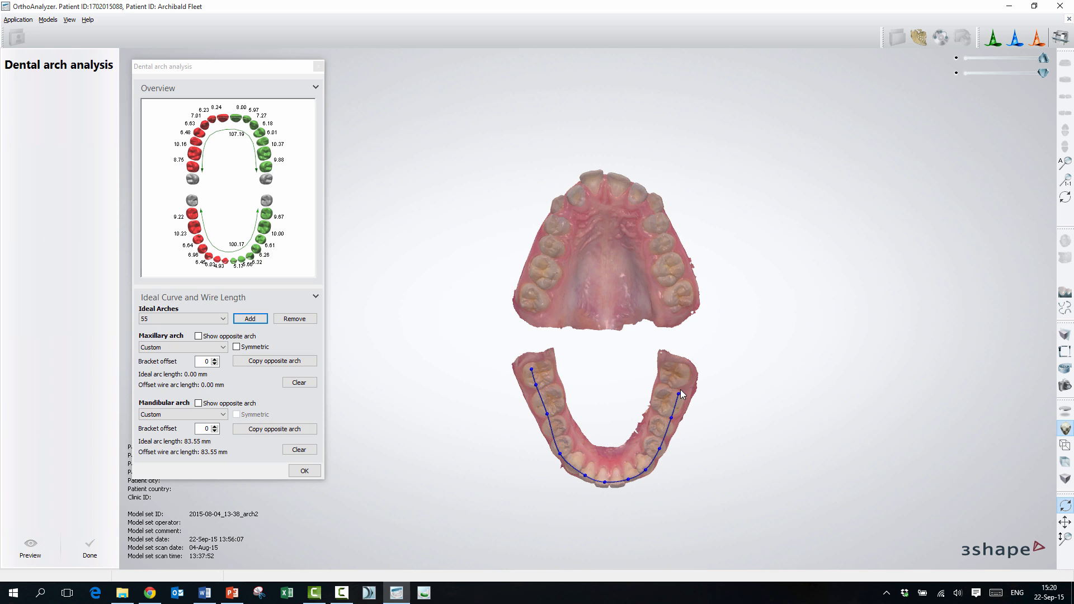
pyautogui.click(687, 374)
pyautogui.click(286, 361)
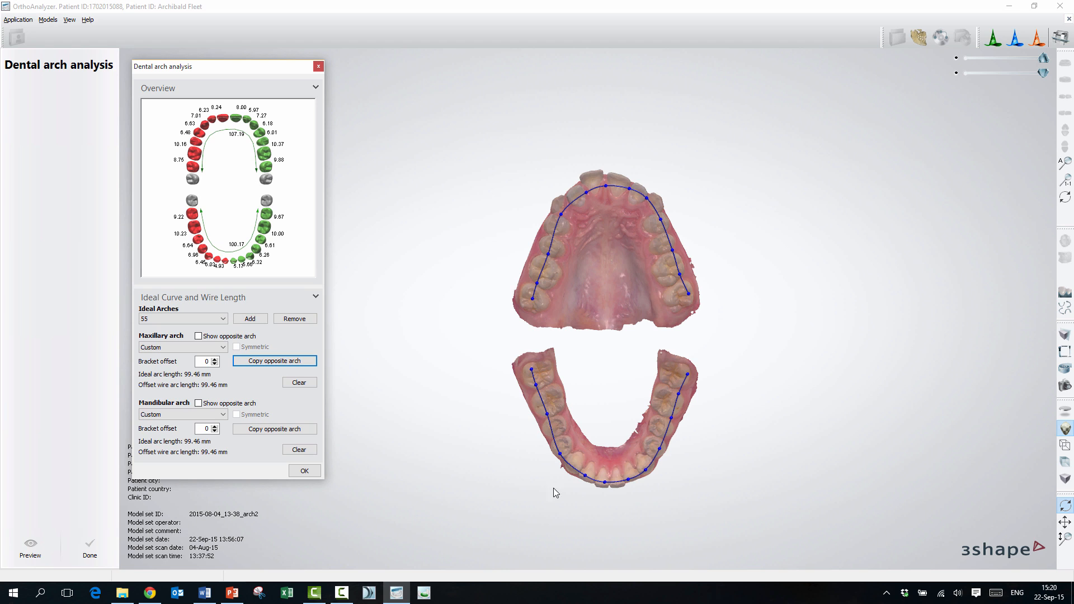
pyautogui.click(88, 545)
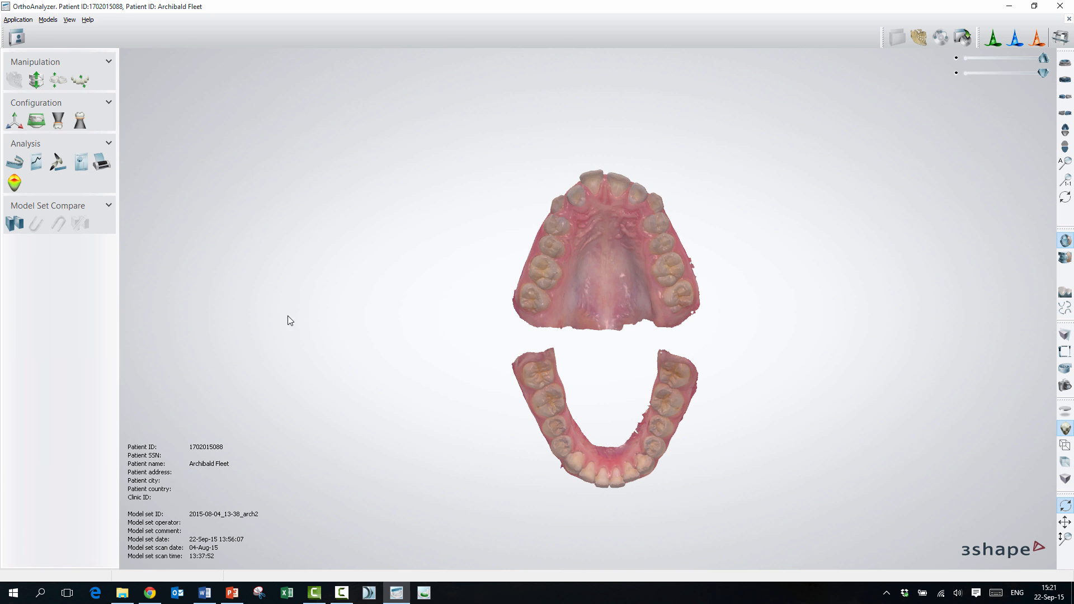
# Step: Open the Virtual Setup, accepting its disclaimer, and show ideal arch 55 on the models
pyautogui.click(84, 82)
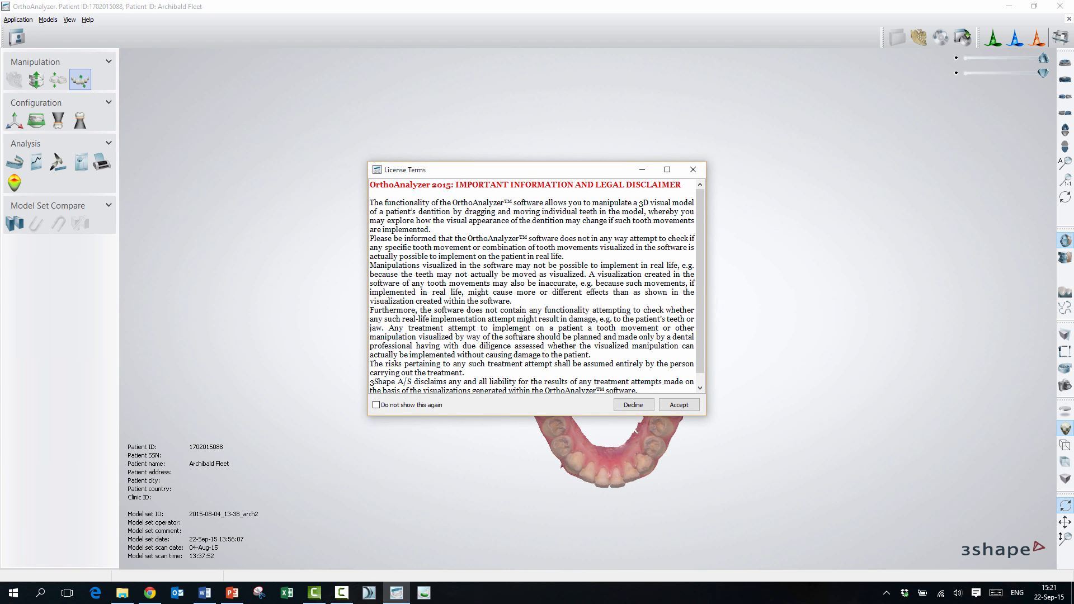
pyautogui.click(850, 402)
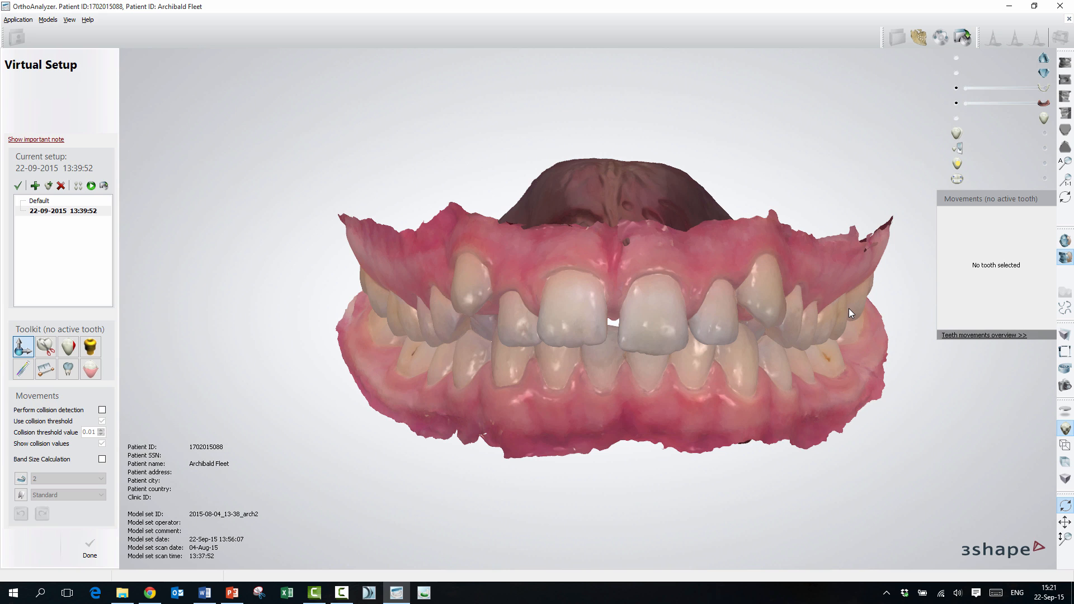
pyautogui.click(21, 481)
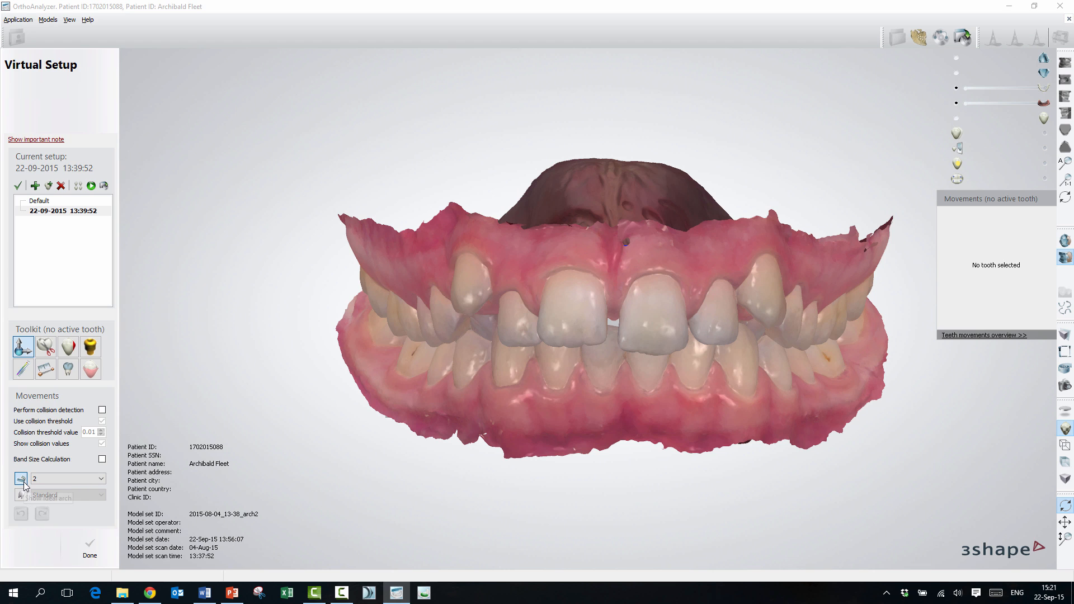
pyautogui.click(102, 479)
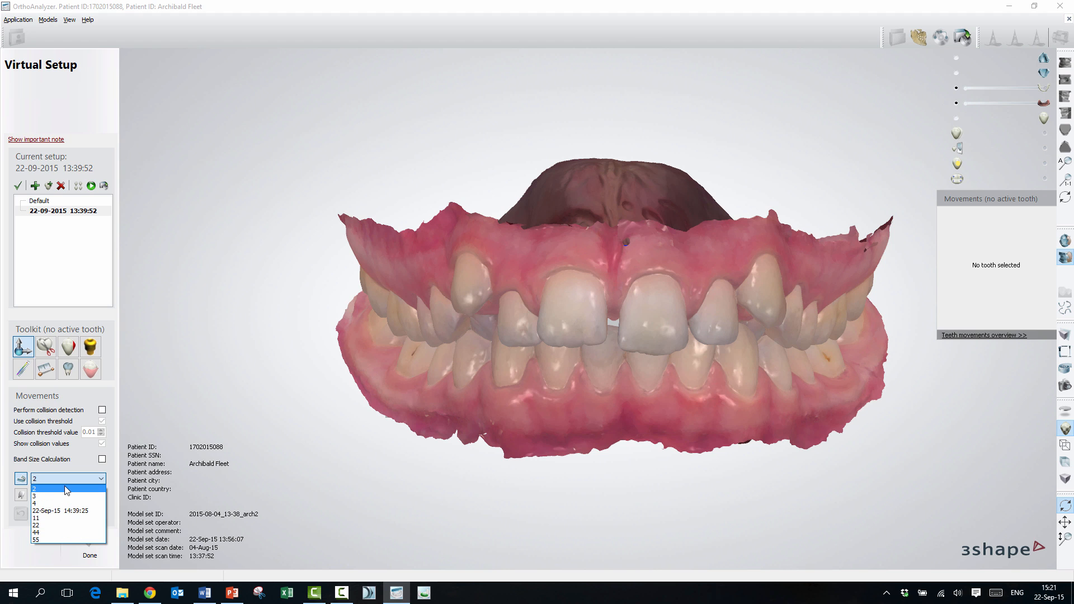
pyautogui.click(66, 540)
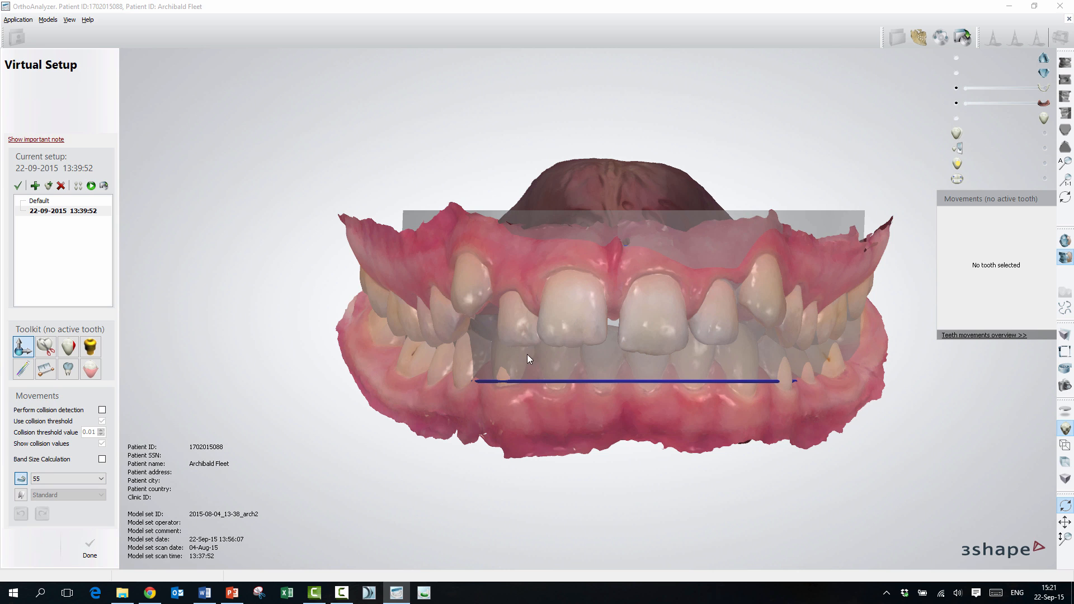
# Step: Lay both arches out in occlusal view and examine how the ideal curve runs over the lower and upper teeth
pyautogui.click(1067, 256)
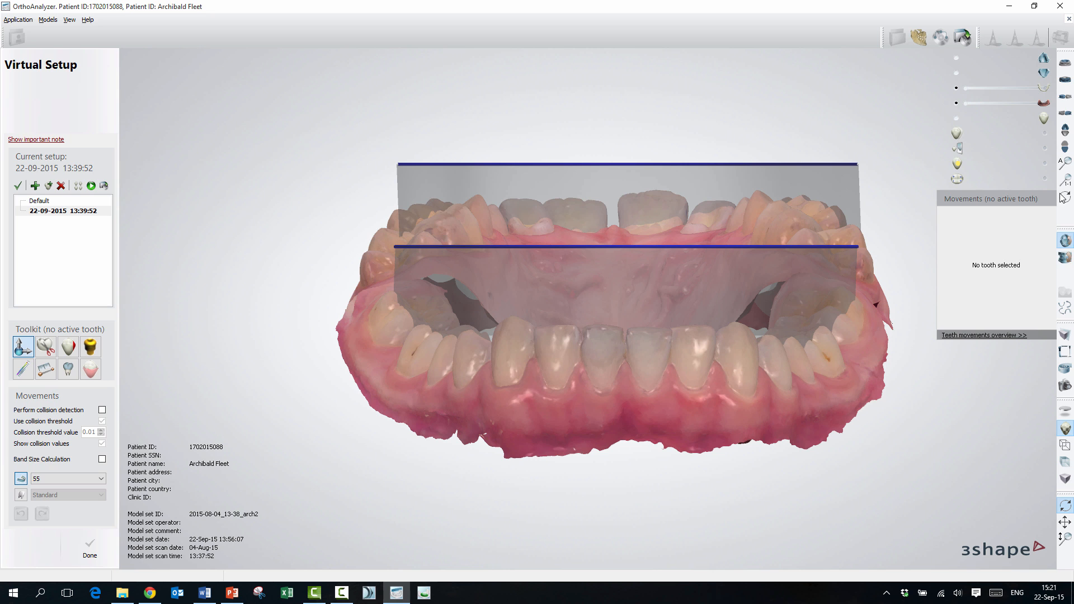
pyautogui.click(1065, 129)
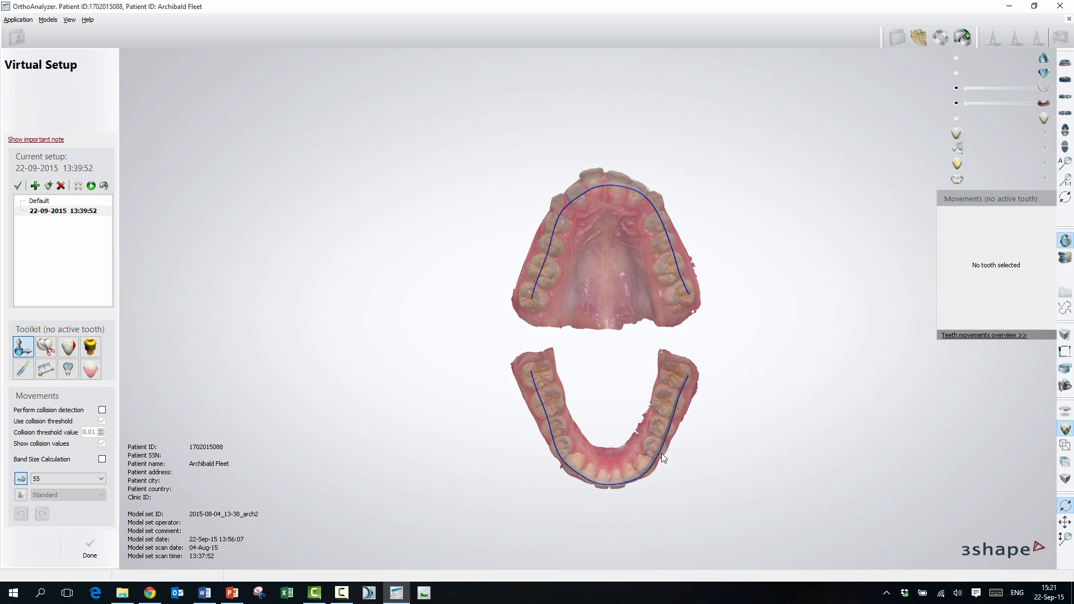
pyautogui.scroll(3, 610, 468)
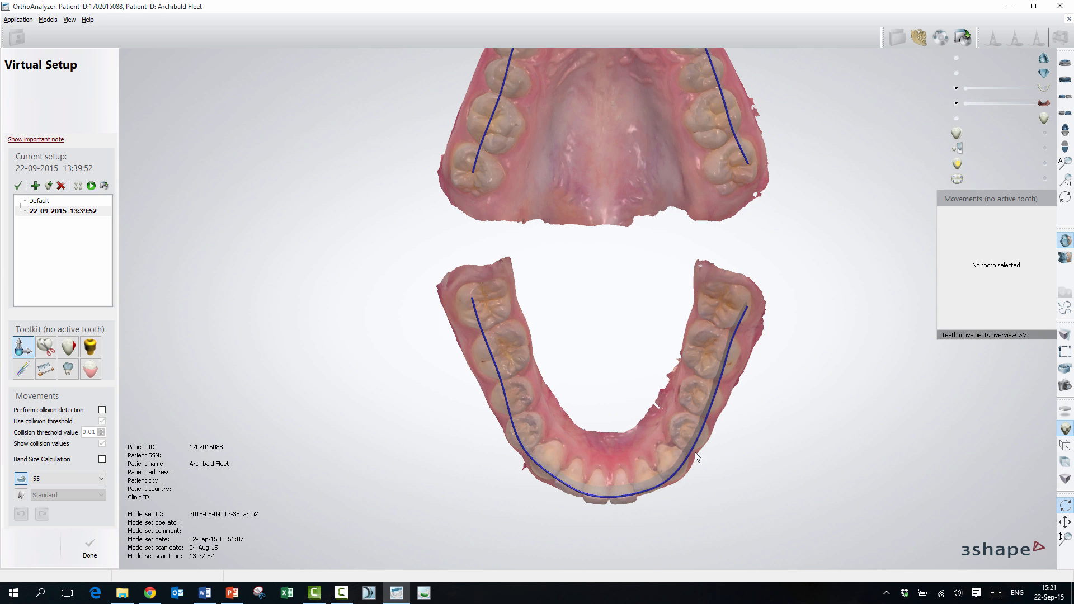
pyautogui.scroll(-2, 691, 238)
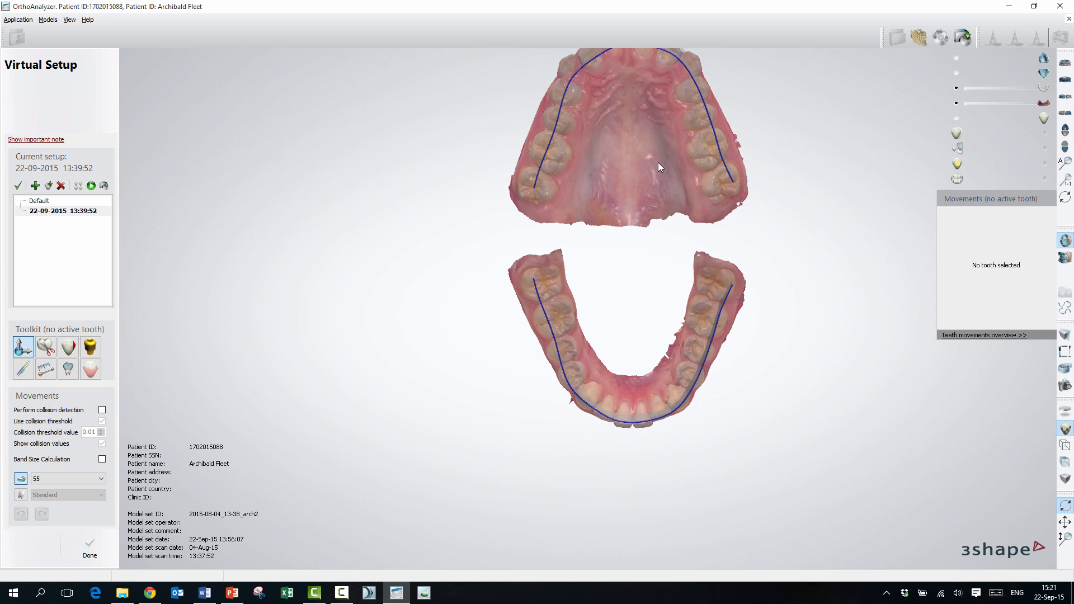
pyautogui.scroll(1, 656, 227)
pyautogui.scroll(-1, 656, 226)
pyautogui.moveTo(624, 193); pyautogui.dragTo(569, 348, button='middle')
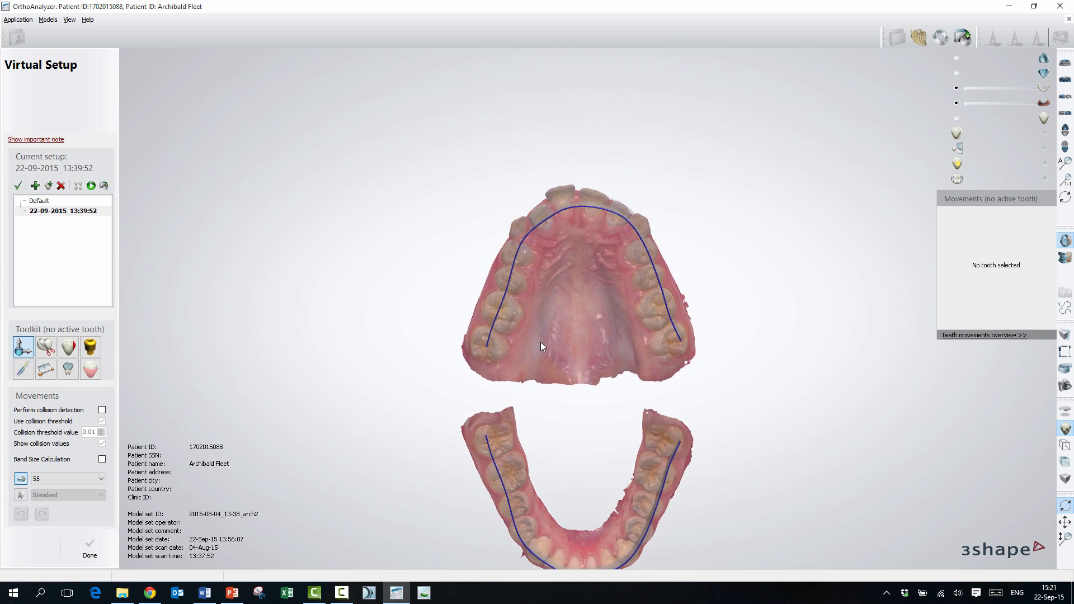
pyautogui.scroll(2, 540, 336)
pyautogui.scroll(2, 538, 335)
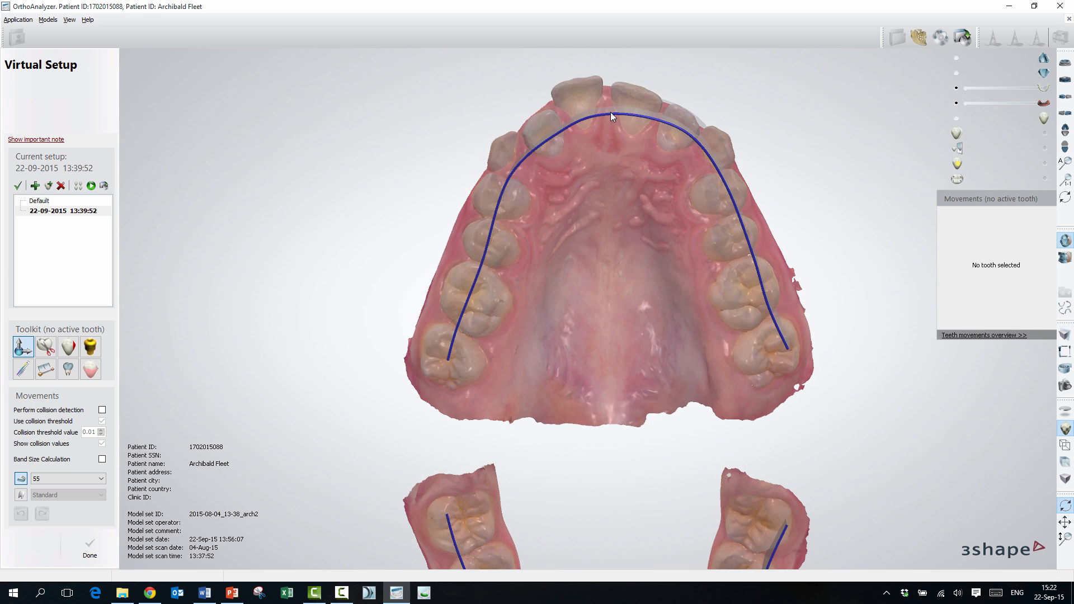
# Step: Move the upper front teeth toward the ideal curve, including the canine 23, the incisors and canine 13, shifting tooth 13 about 0.59 mm backward
pyautogui.click(723, 140)
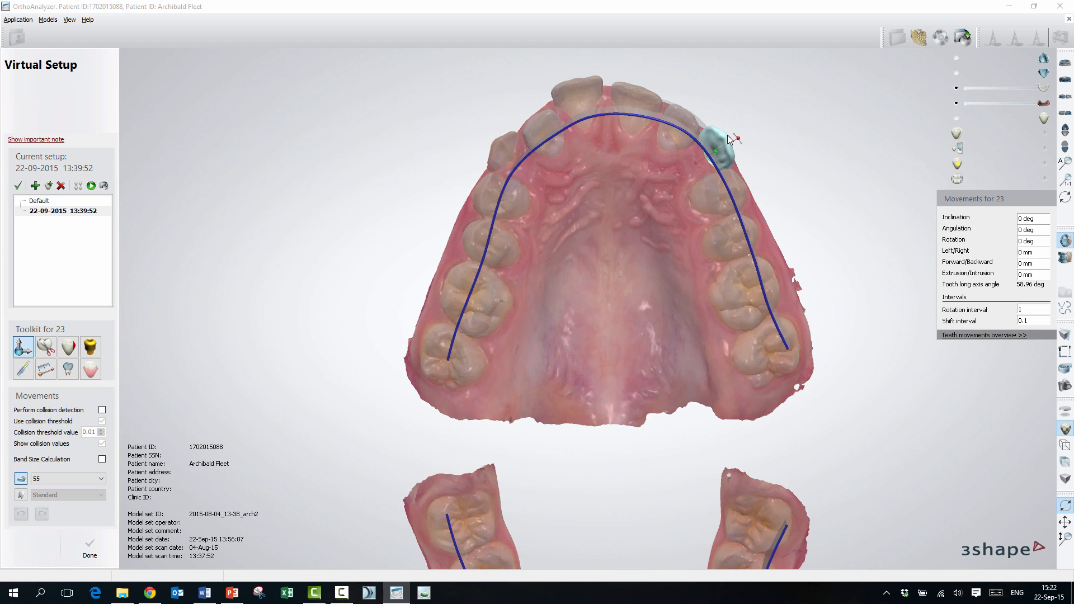
pyautogui.moveTo(727, 136); pyautogui.dragTo(508, 154)
pyautogui.click(677, 114)
pyautogui.click(504, 153)
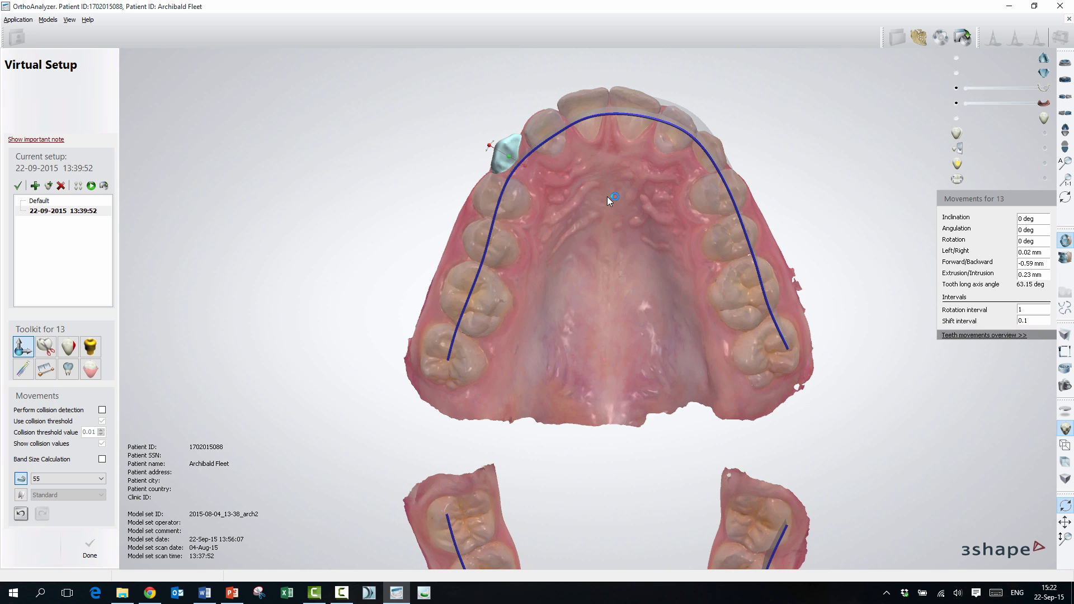